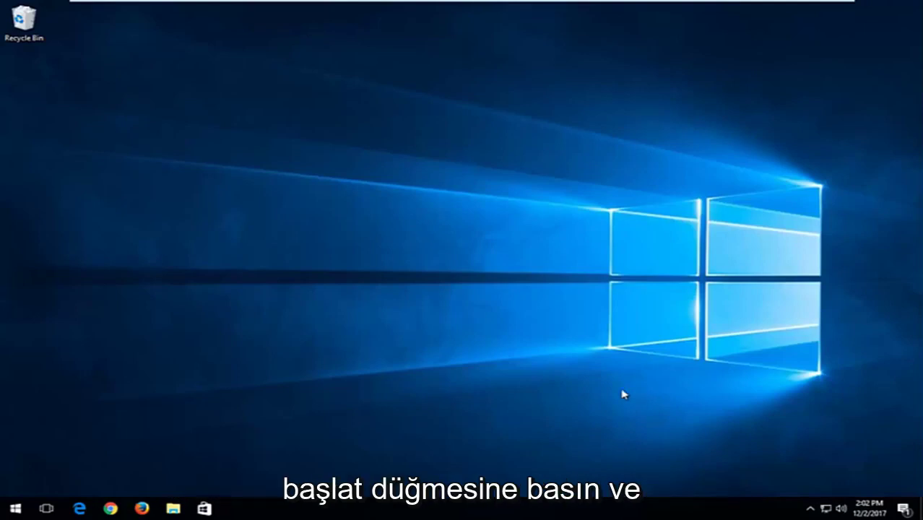
Search for regedit, run it as administrator and allow it to make changes to the device.
left_click(14, 509)
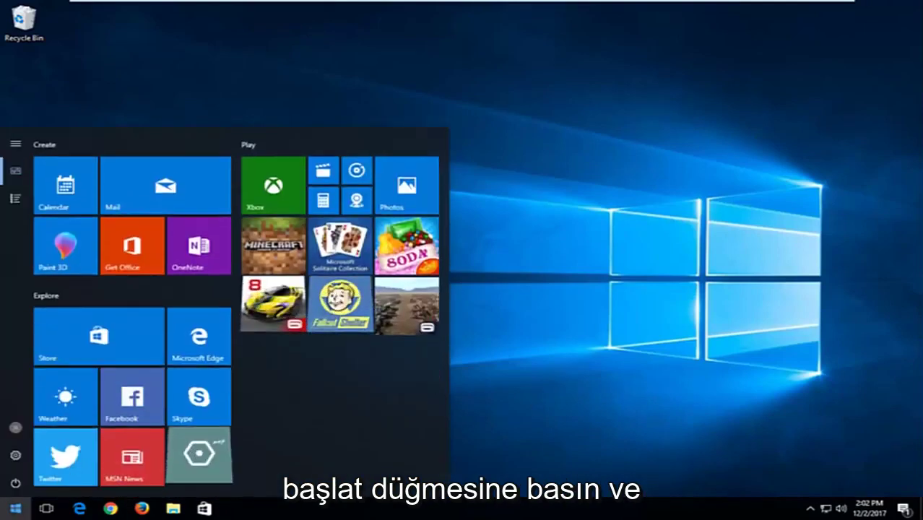
type("r")
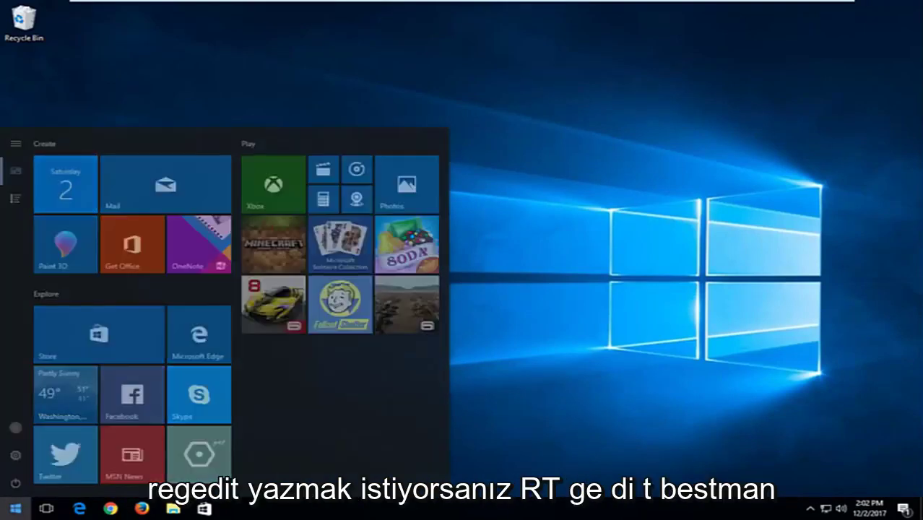
type("egedit")
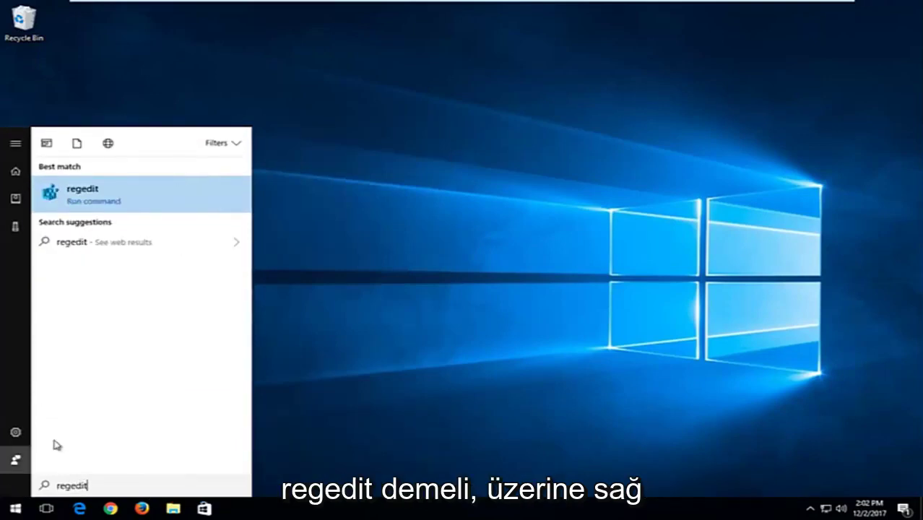
right_click(72, 193)
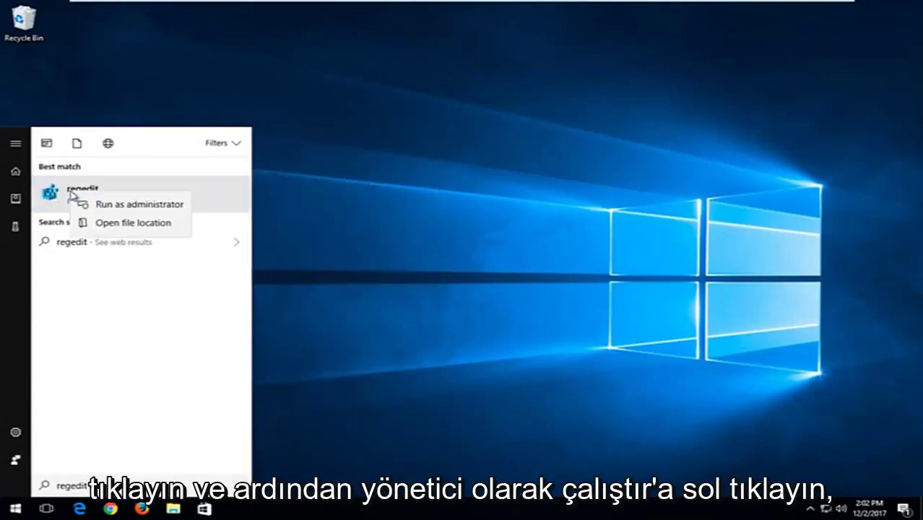
left_click(90, 204)
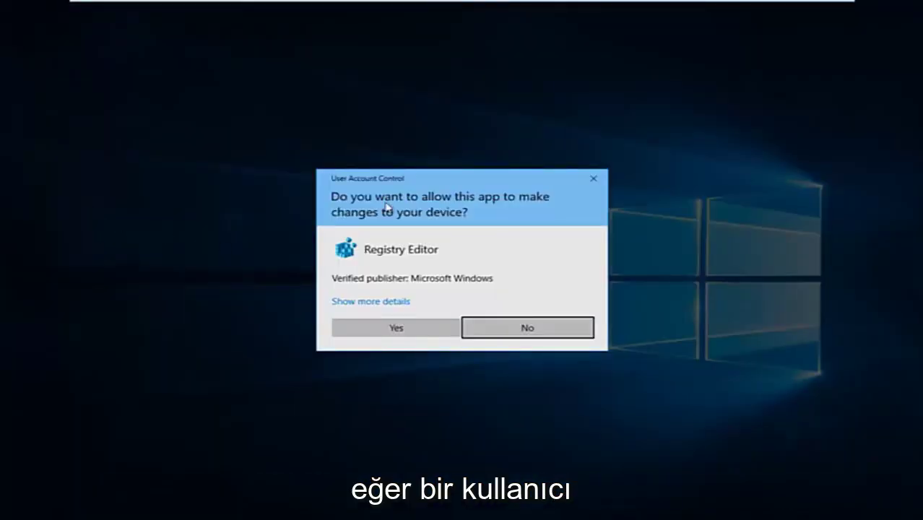
left_click(398, 326)
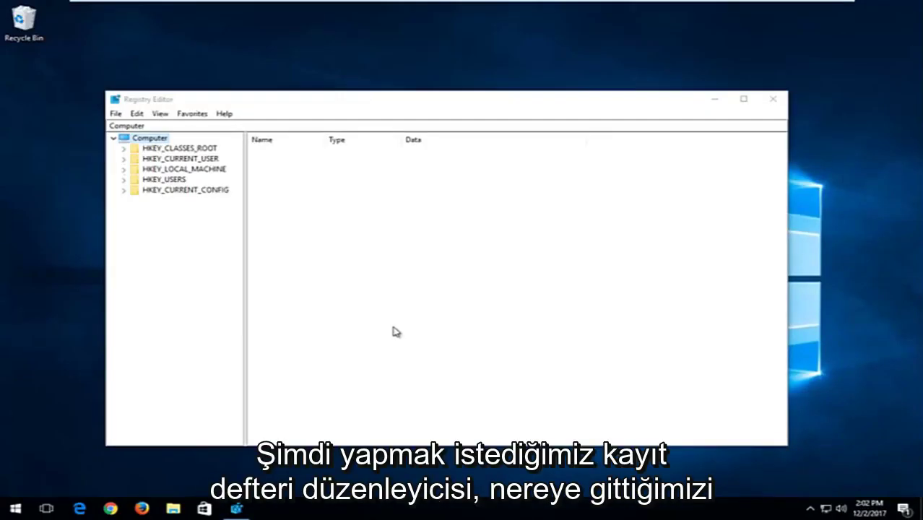
Reposition and enlarge the Registry Editor window and expand the HKEY_LOCAL_MACHINE key.
left_click_drag(526, 101, 507, 57)
left_click_drag(769, 401, 854, 461)
left_click(168, 105)
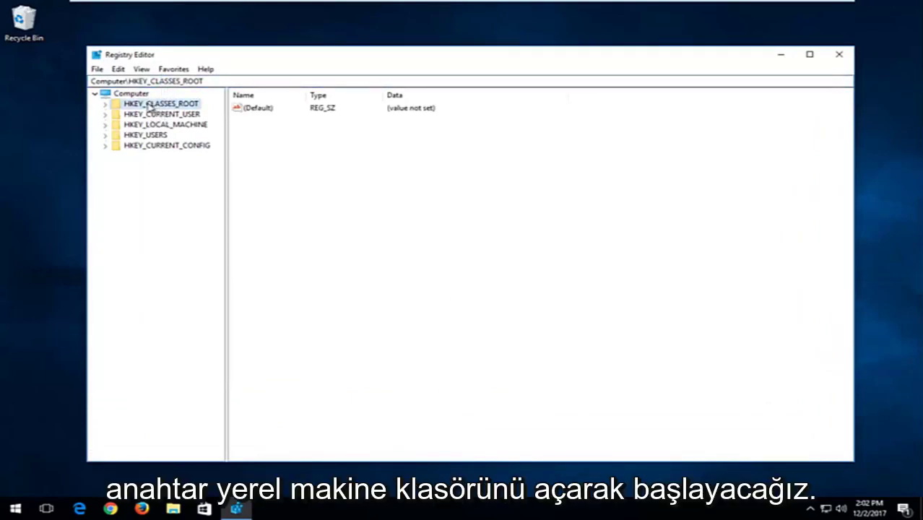
left_click(137, 126)
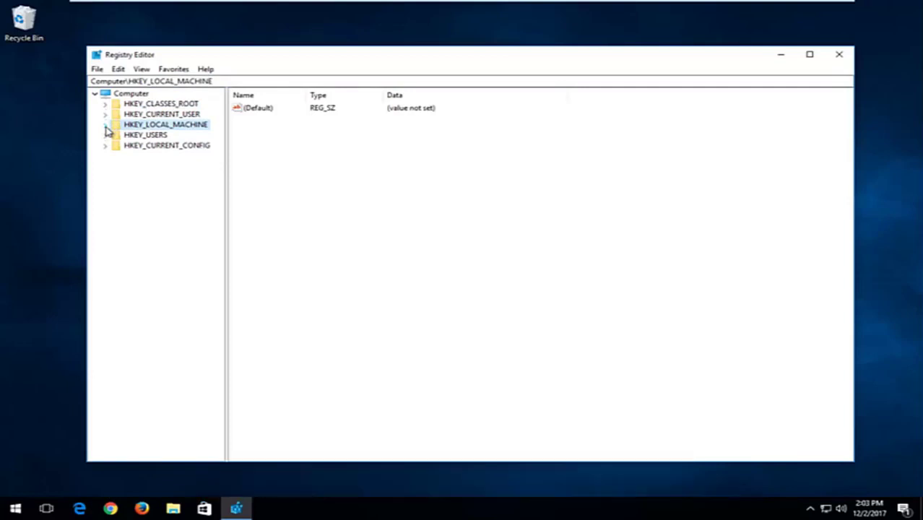
left_click(105, 125)
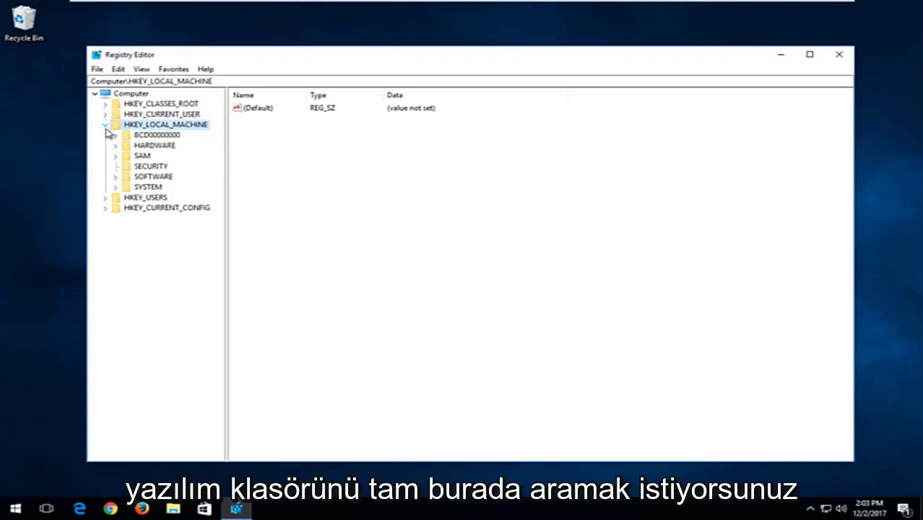
Expand SOFTWARE and its Microsoft subkey, and widen the key tree so long key names fit.
left_click(128, 177)
left_click(116, 177)
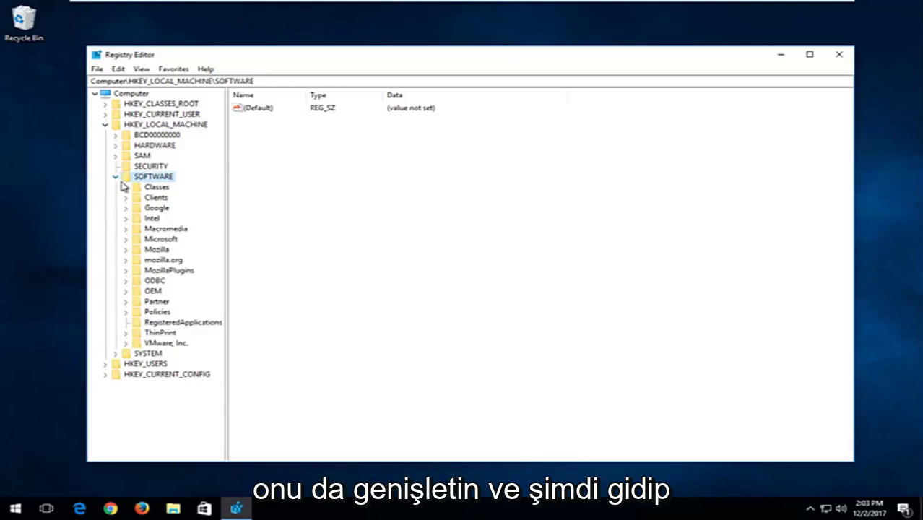
left_click(142, 241)
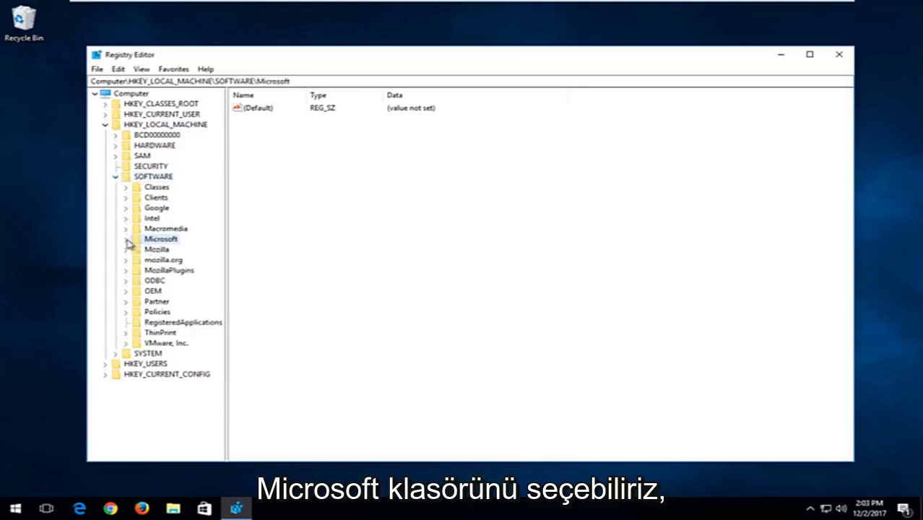
left_click(126, 239)
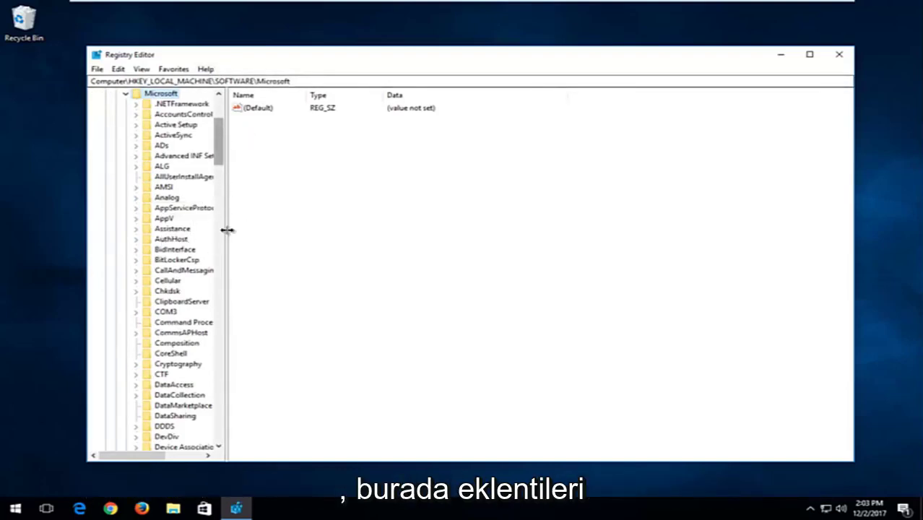
left_click_drag(227, 205, 313, 201)
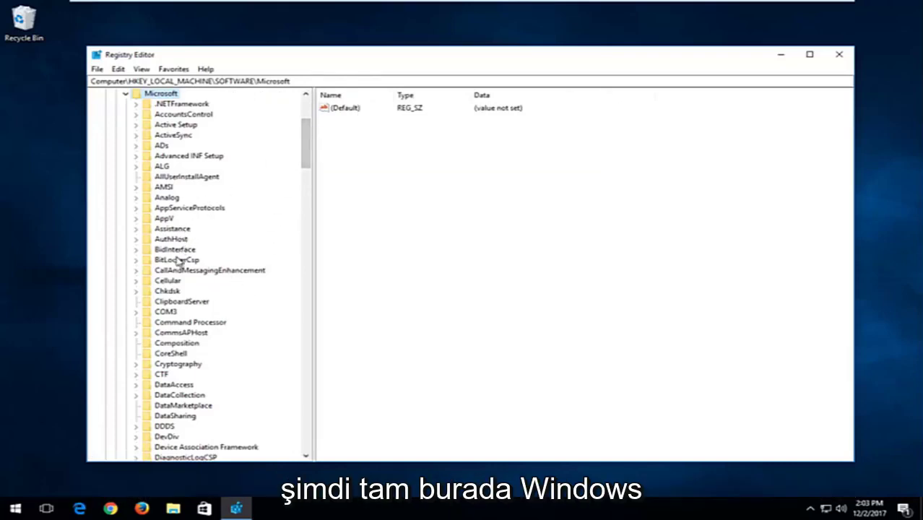
Expand the Windows NT key under Microsoft and its CurrentVersion subkey.
left_click(174, 302)
scroll(175, 293, "down", 6)
scroll(180, 287, "down", 19)
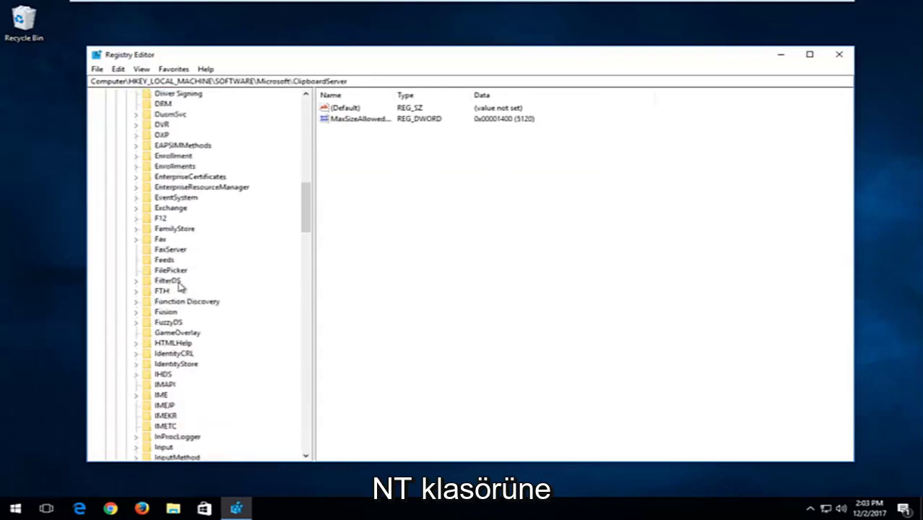
scroll(181, 287, "down", 20)
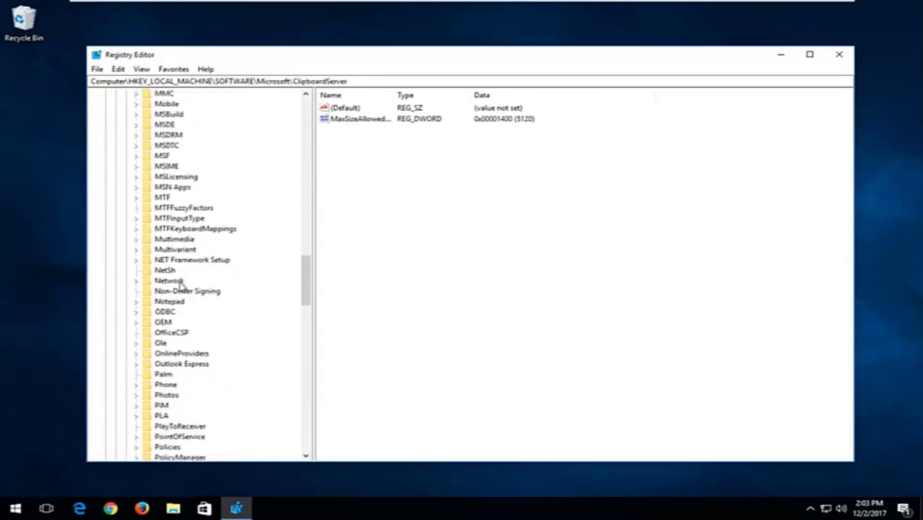
scroll(181, 287, "down", 10)
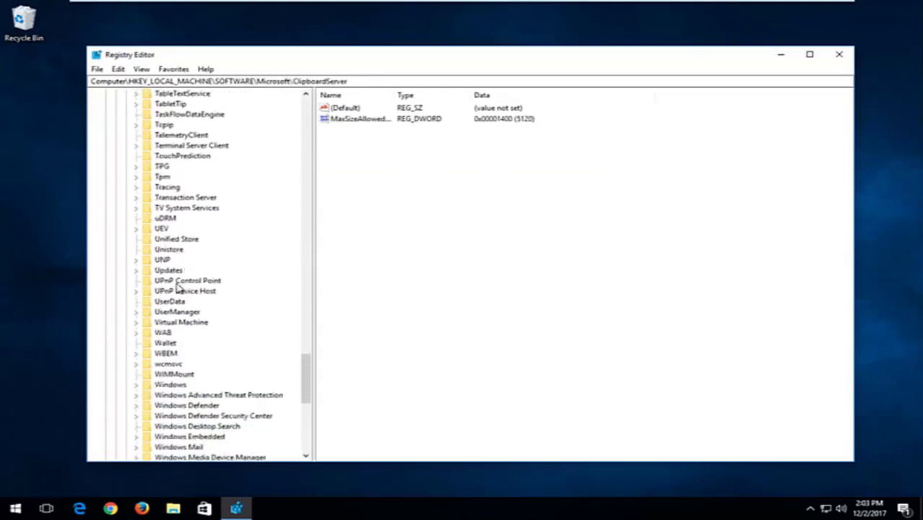
scroll(177, 287, "down", 4)
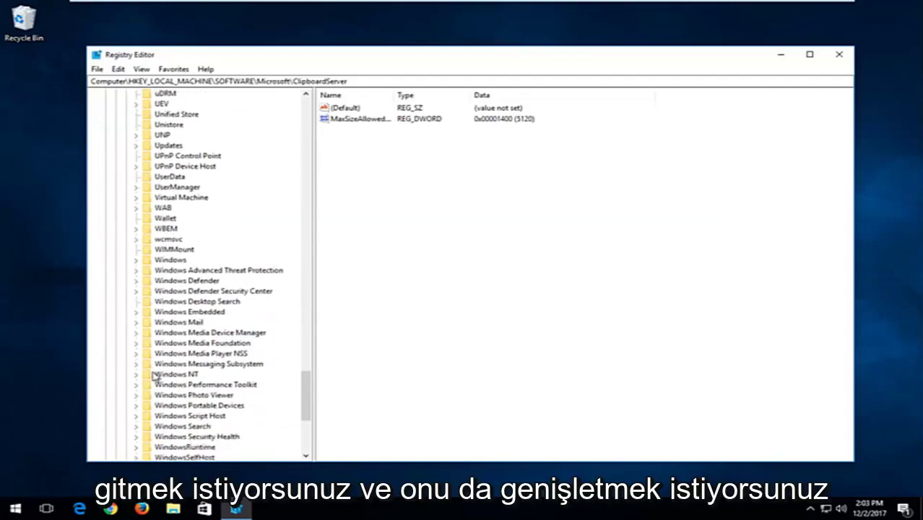
left_click(160, 375)
scroll(160, 375, "down", 1)
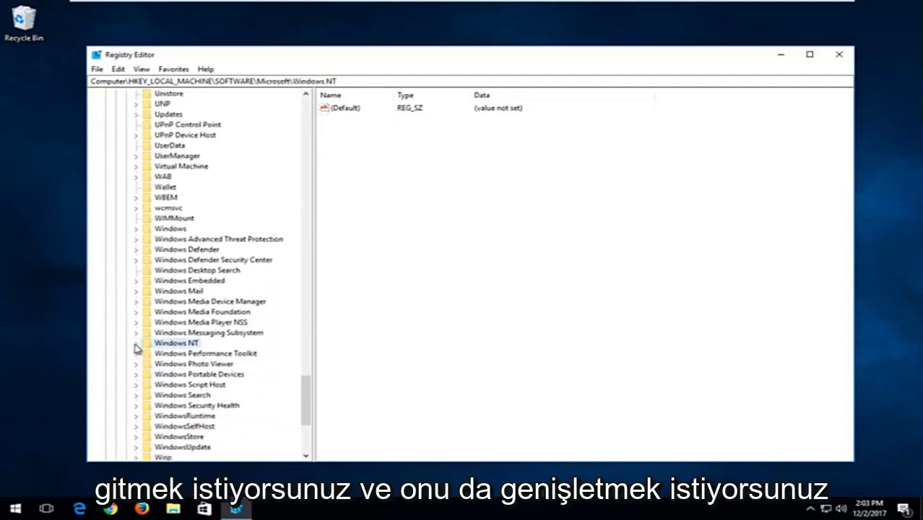
left_click(136, 344)
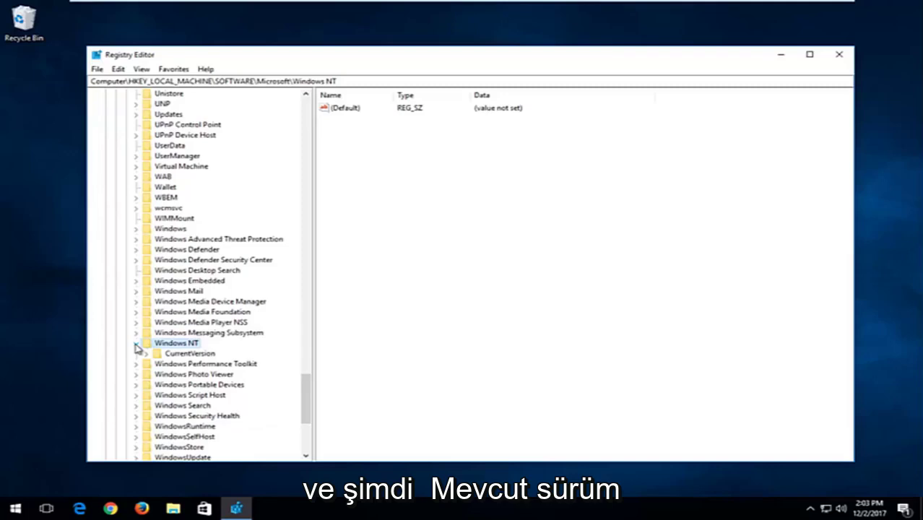
left_click(146, 354)
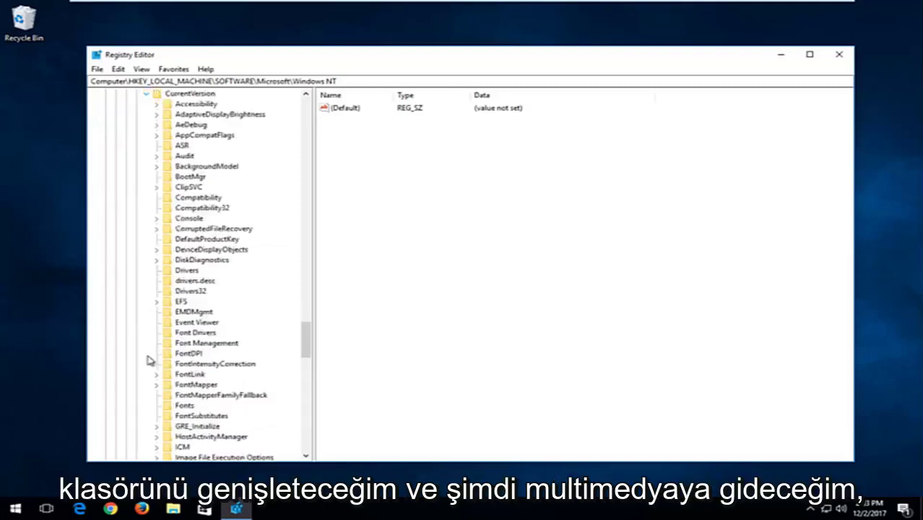
Select the SystemProfile key under CurrentVersion\Multimedia and widen the Name column to show full value names.
scroll(239, 331, "down", 8)
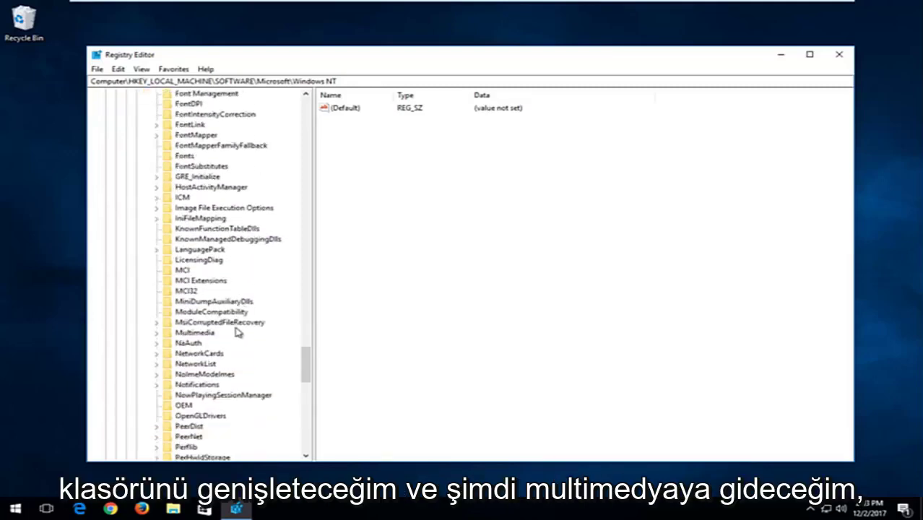
left_click(196, 334)
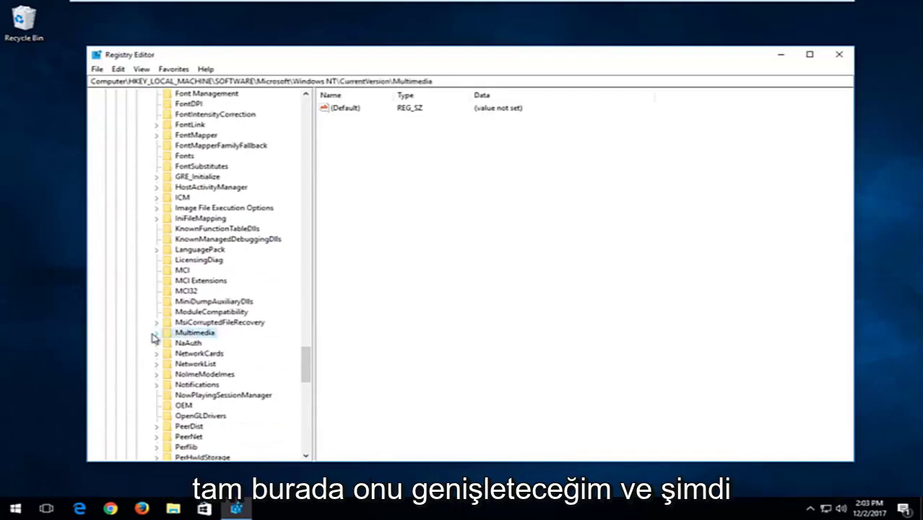
left_click(156, 334)
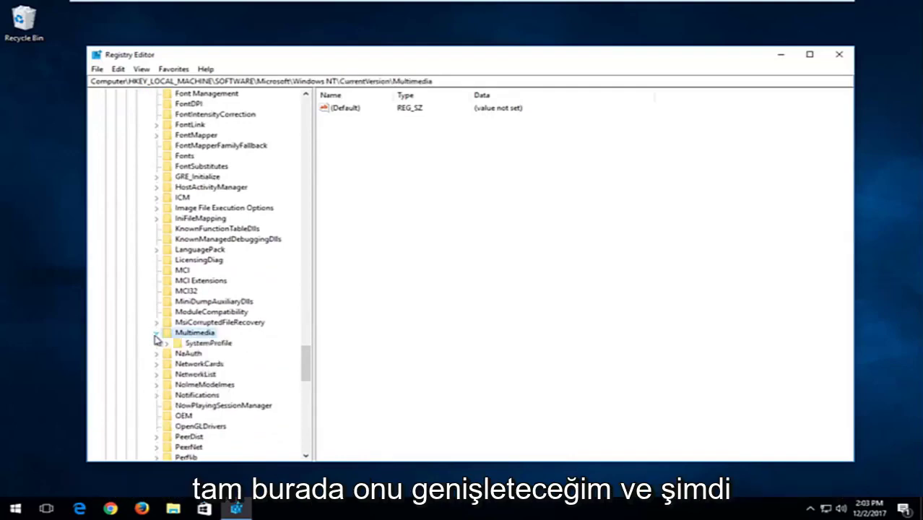
left_click(198, 345)
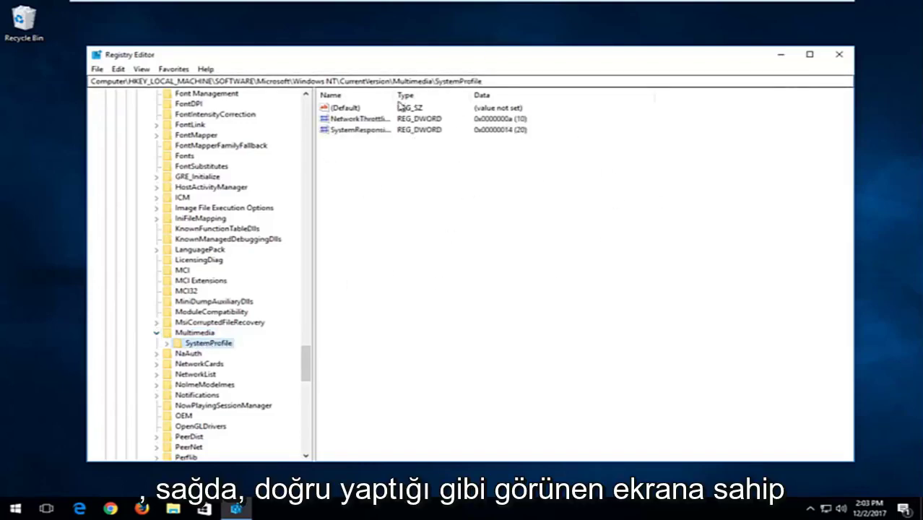
left_click_drag(394, 95, 467, 96)
left_click(445, 173)
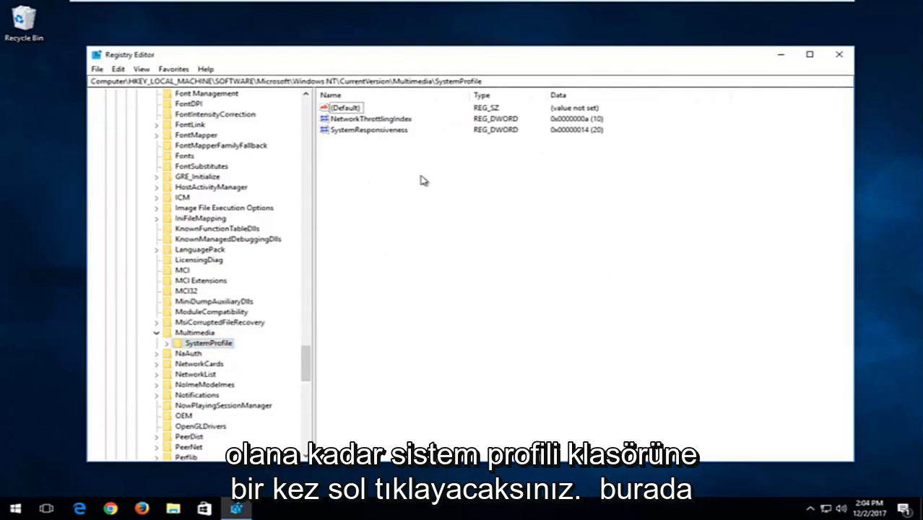
Set the NetworkThrottlingIndex value data to FFFFFFFF in hexadecimal and save it.
left_click(351, 123)
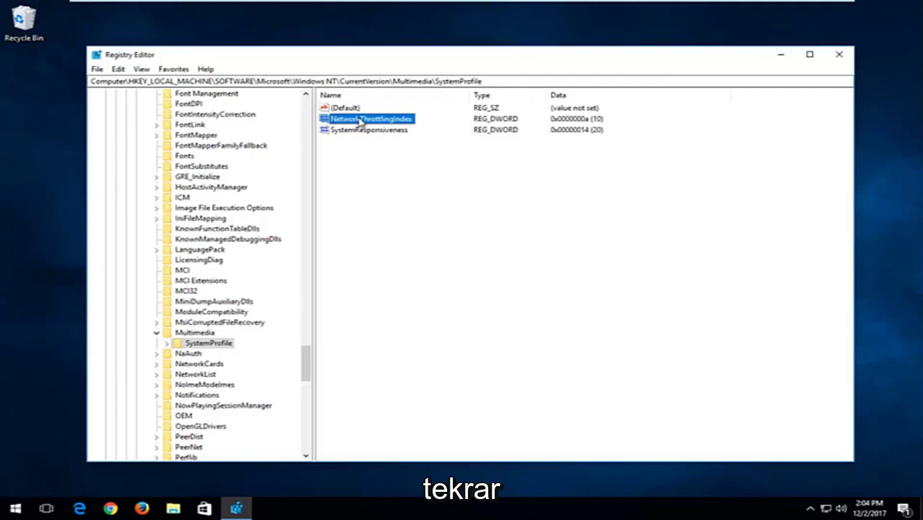
double_click(359, 120)
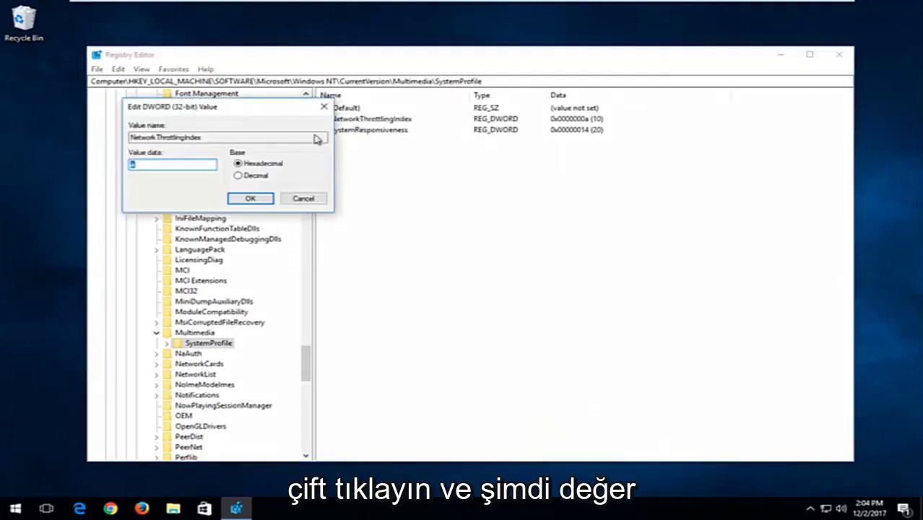
left_click_drag(220, 109, 527, 159)
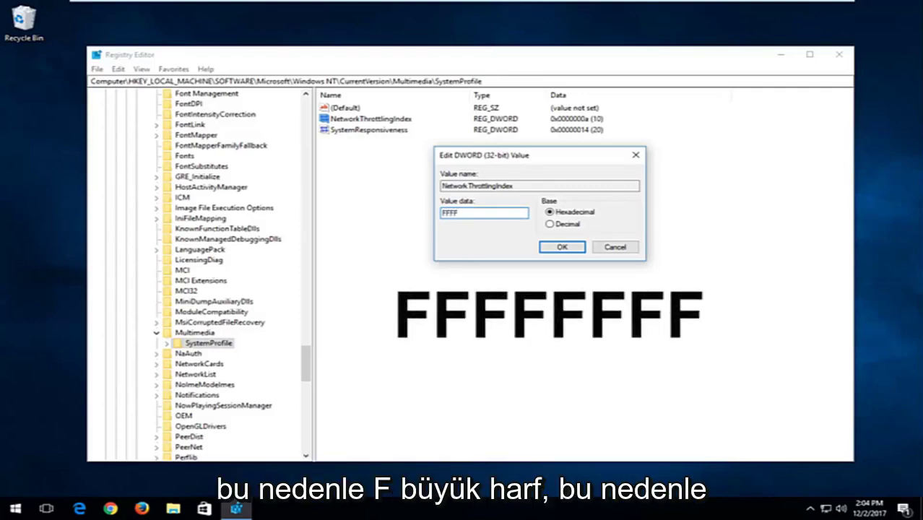
type("FFFF")
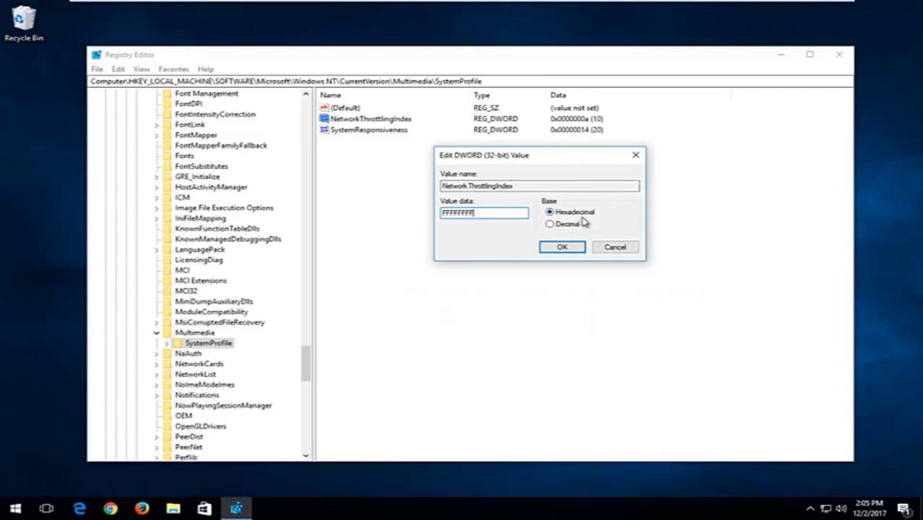
left_click(551, 248)
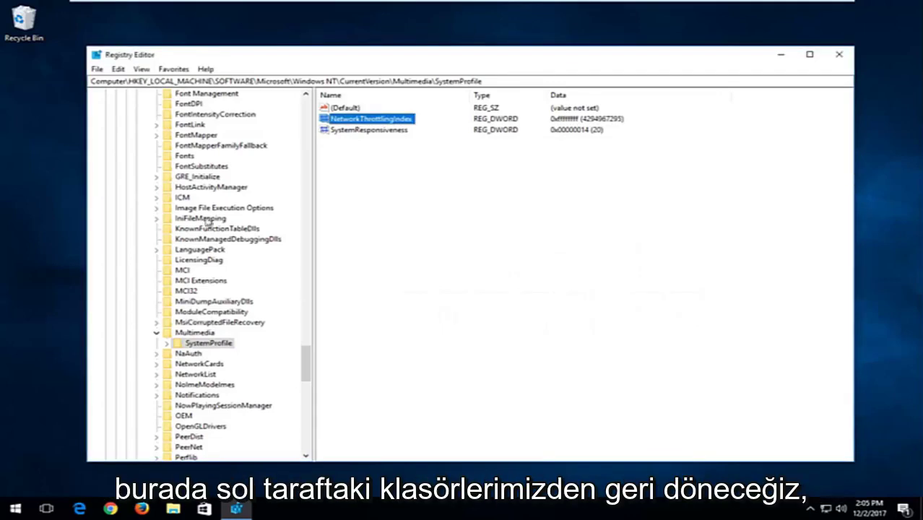
Collapse the Multimedia, Microsoft, SOFTWARE and HKEY_LOCAL_MACHINE keys in the registry tree.
left_click(158, 333)
left_click_drag(305, 358, 309, 116)
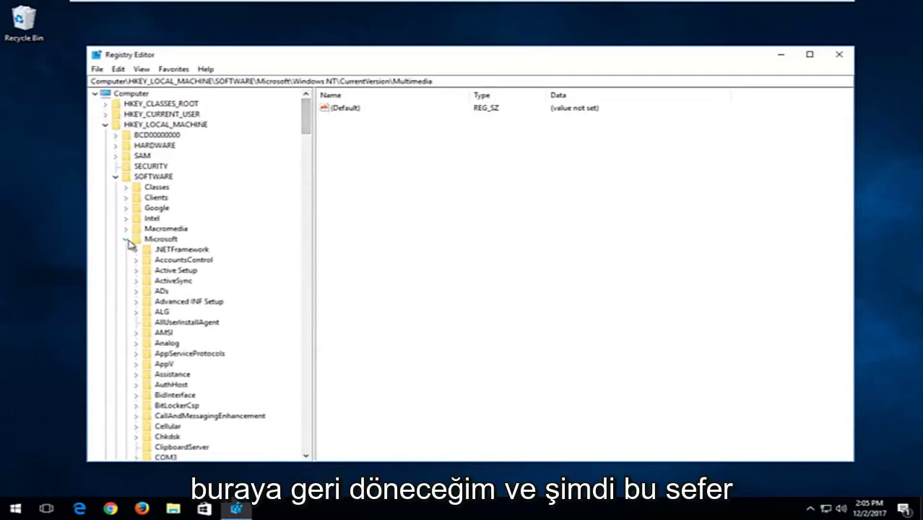
left_click(126, 239)
left_click(116, 176)
left_click(106, 125)
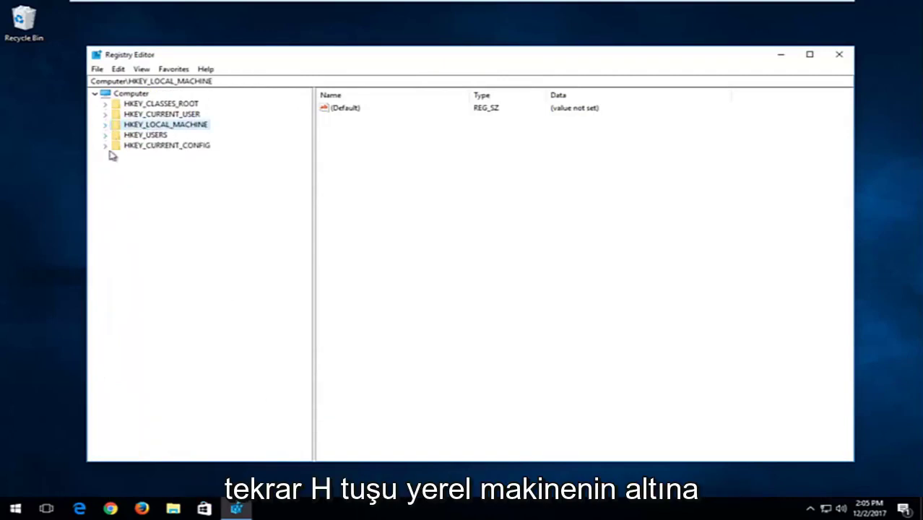
Expand HKEY_LOCAL_MACHINE down to SYSTEM\CurrentControlSet to show its subkeys.
left_click(106, 125)
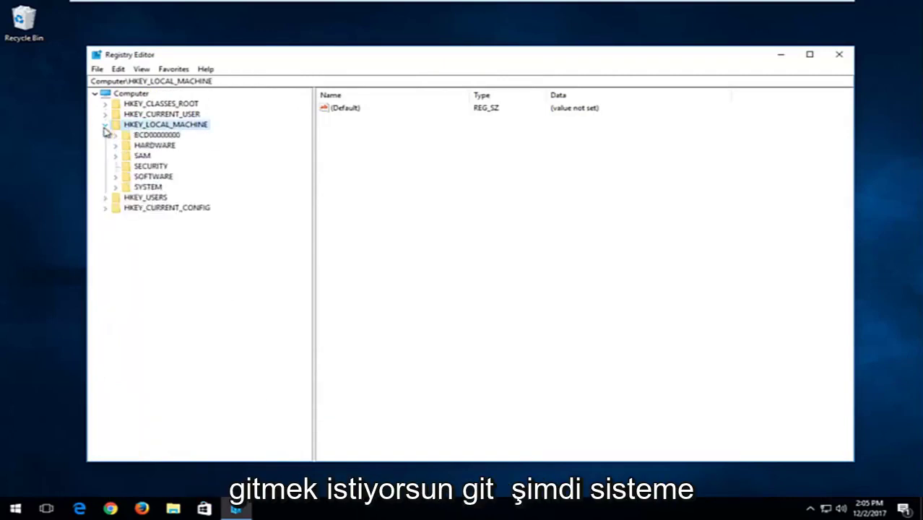
left_click(115, 188)
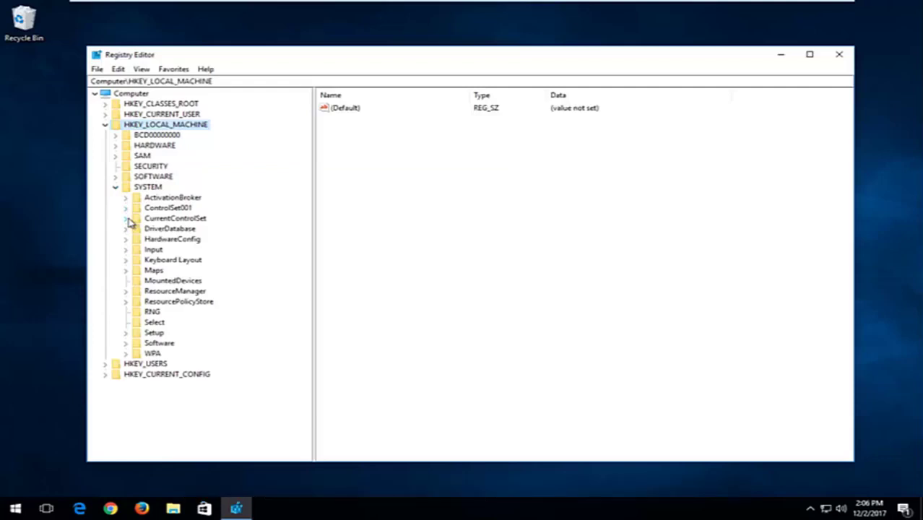
left_click(126, 219)
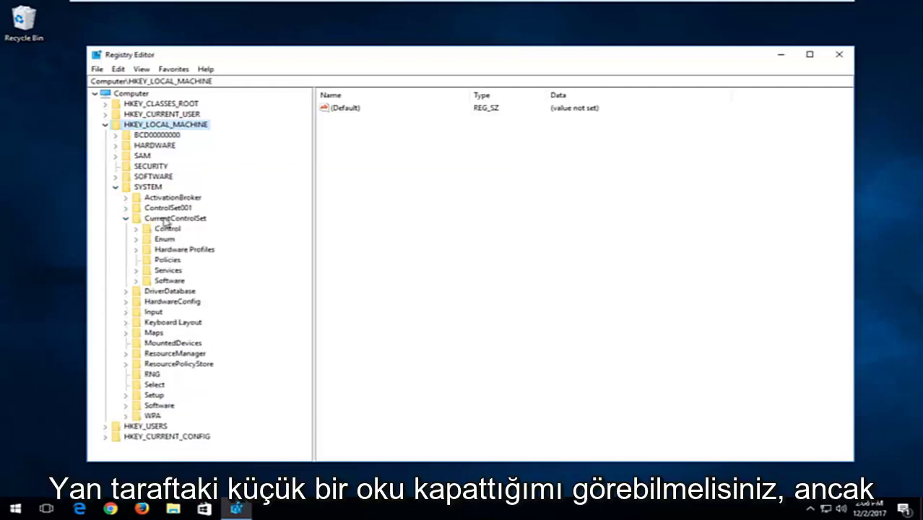
Expand the Services key under CurrentControlSet, select its Tcpip key and expand it.
left_click(136, 270)
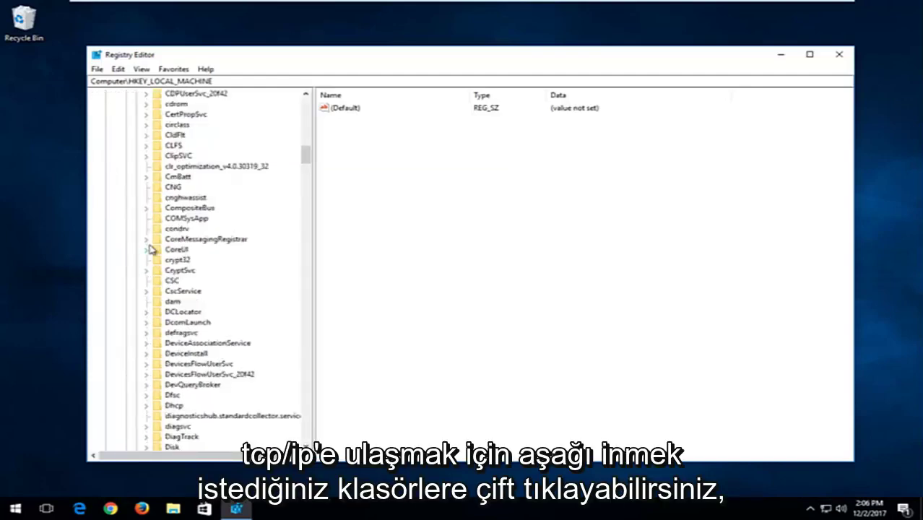
scroll(150, 250, "down", 20)
scroll(151, 249, "down", 15)
scroll(151, 251, "down", 20)
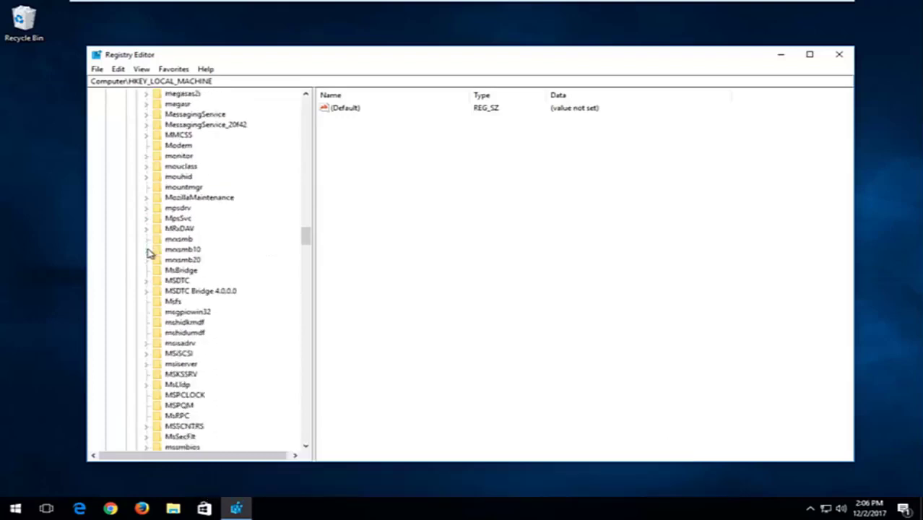
scroll(150, 252, "down", 20)
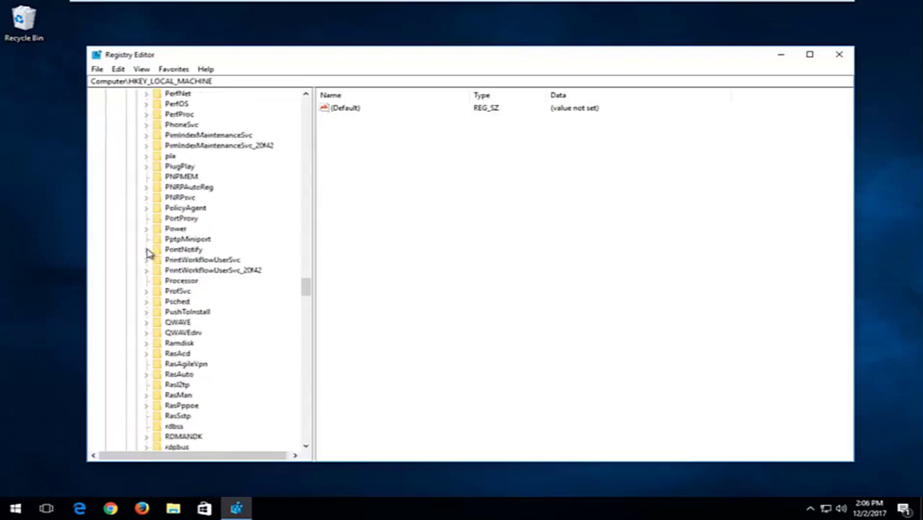
scroll(149, 251, "down", 6)
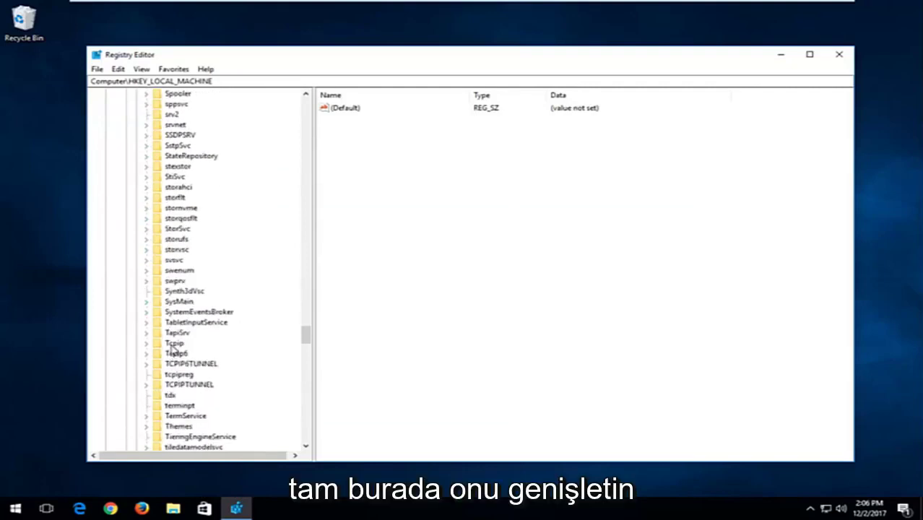
left_click(174, 344)
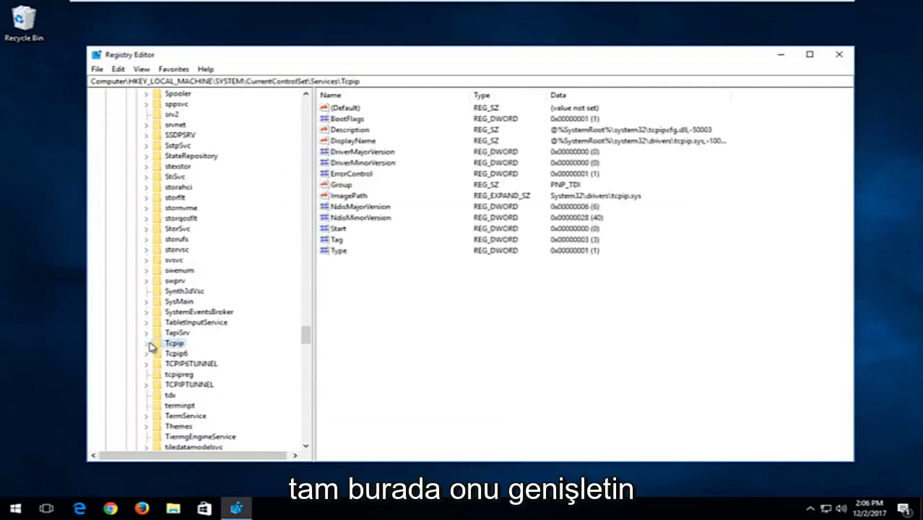
left_click(148, 344)
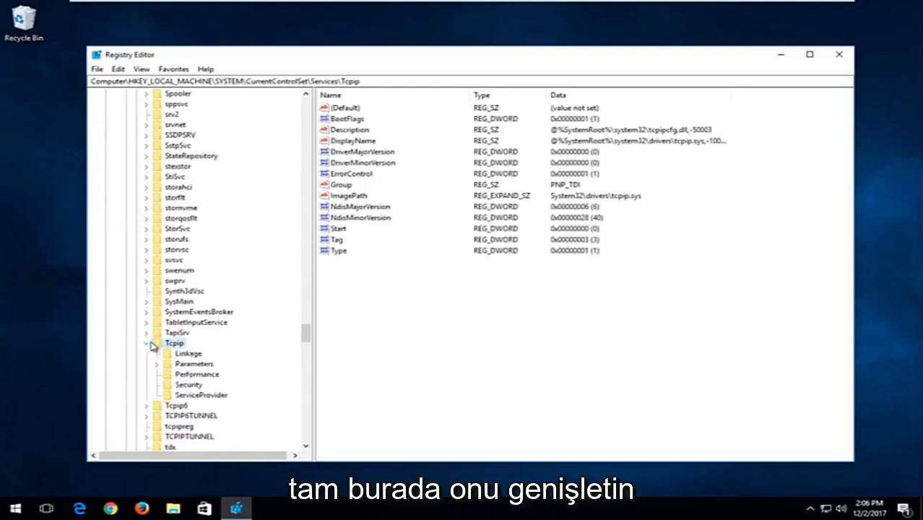
Expand Parameters and its Interfaces key under Tcpip, and widen the tree pane to show the full subkey names.
left_click(190, 365)
left_click(158, 365)
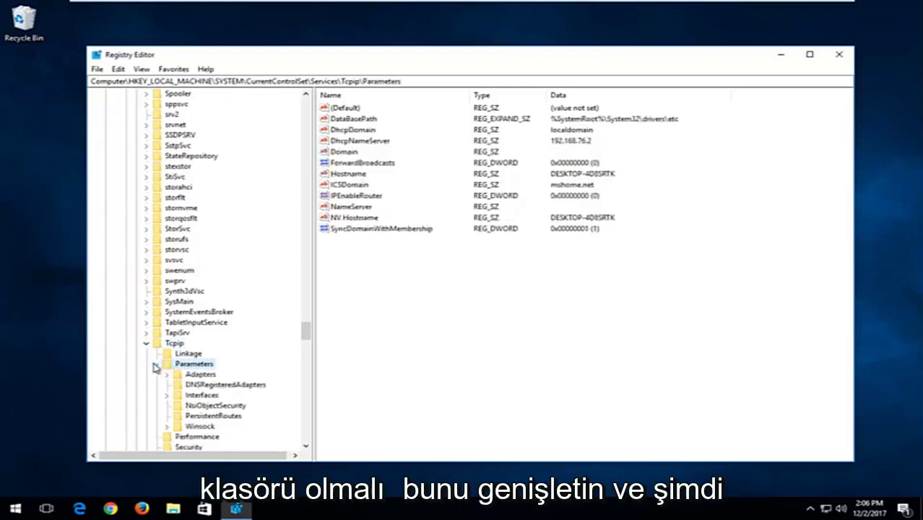
left_click(199, 396)
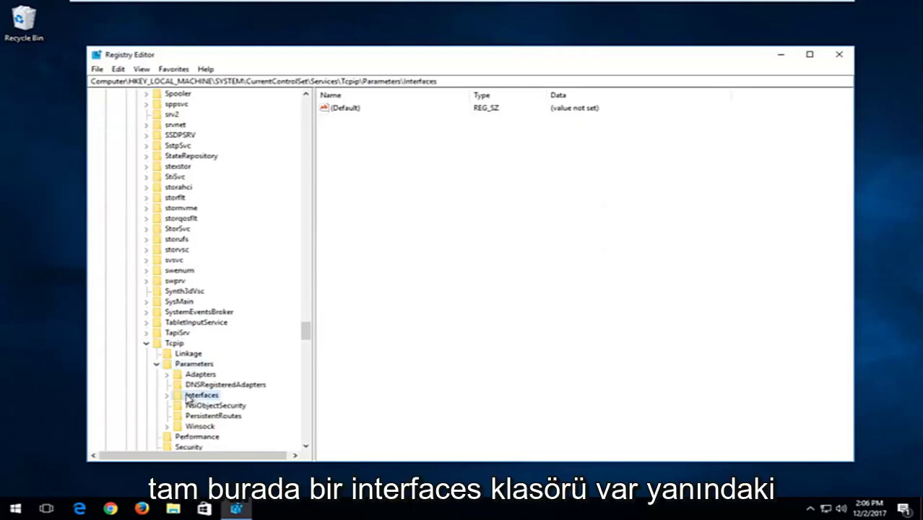
left_click(167, 395)
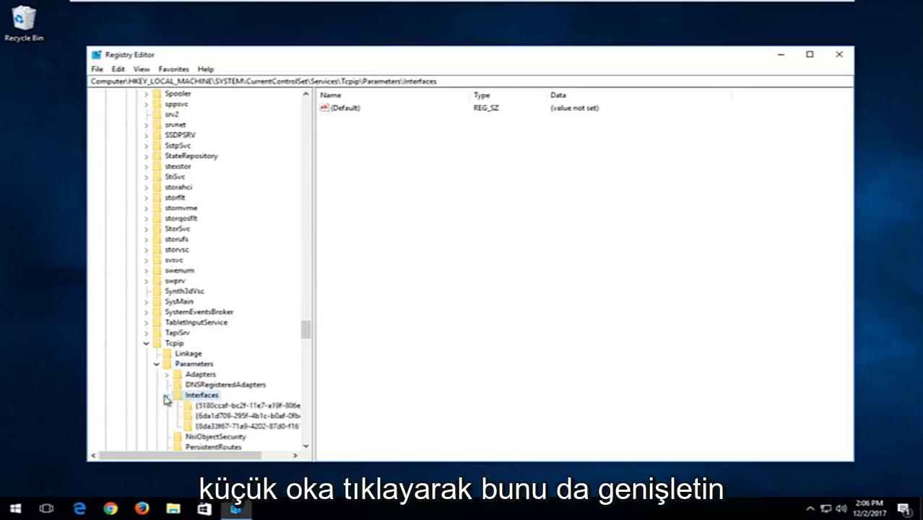
scroll(292, 361, "down", 2)
left_click_drag(317, 350, 354, 347)
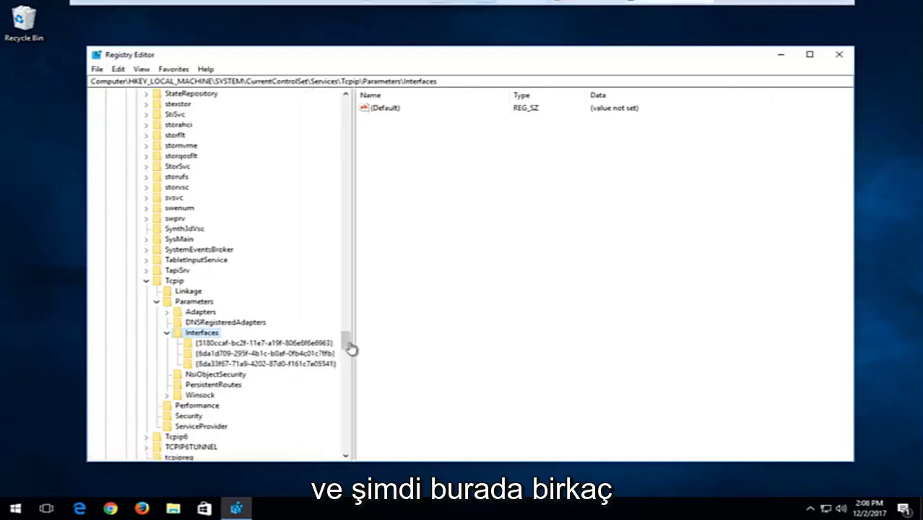
Compare the three subkeys of Interfaces and select {6da1d709-295f-4b1c-b0af-0fb4c01c7ffb}, the one holding the DHCP entries.
left_click(221, 343)
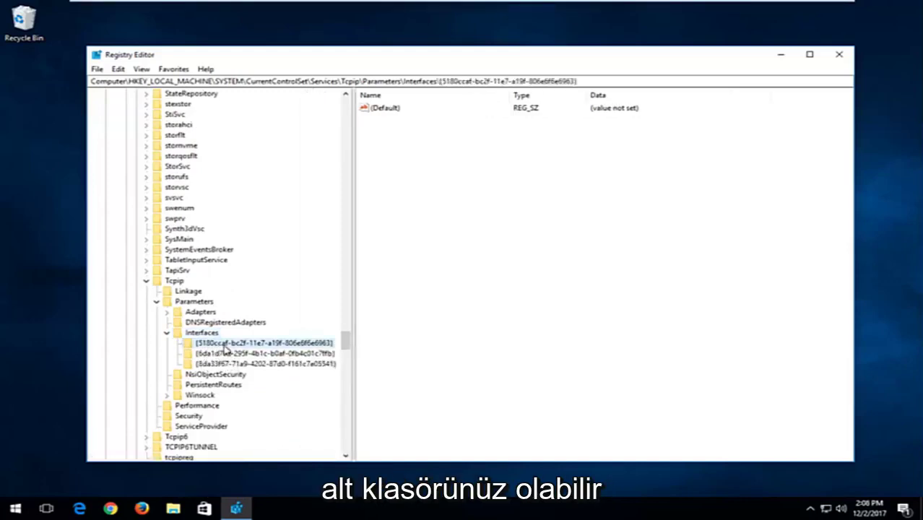
left_click(222, 353)
left_click(229, 364)
left_click(242, 353)
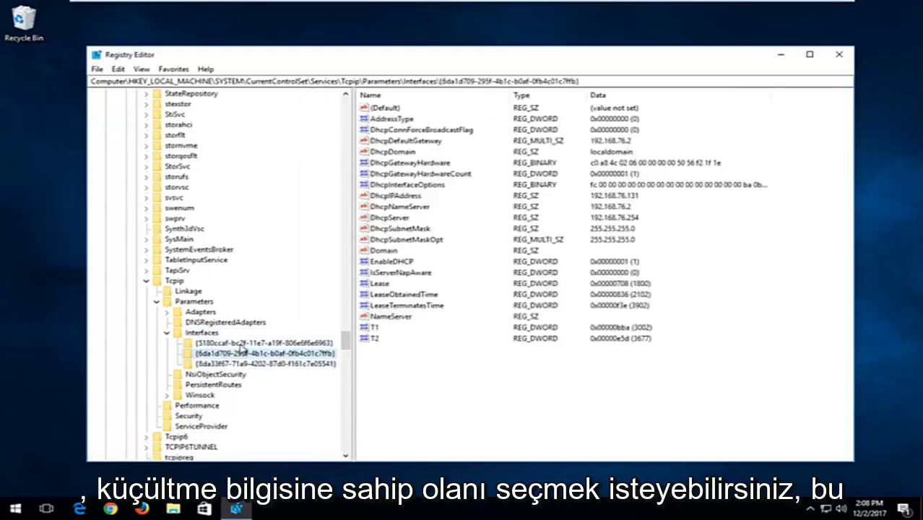
left_click(238, 343)
left_click(235, 354)
left_click(236, 343)
left_click(236, 353)
left_click(238, 363)
left_click(270, 353)
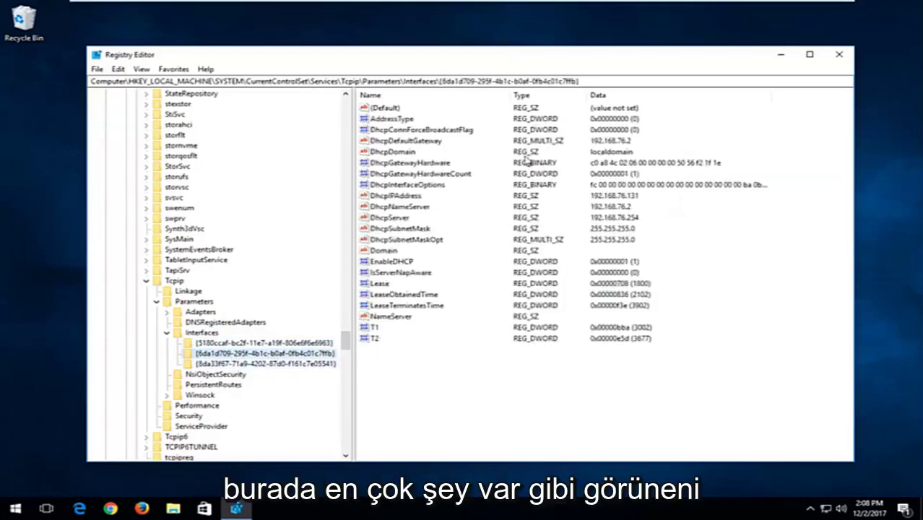
Create a new DWORD (32-bit) value named TCPackFrequency in the selected interface key.
right_click(400, 375)
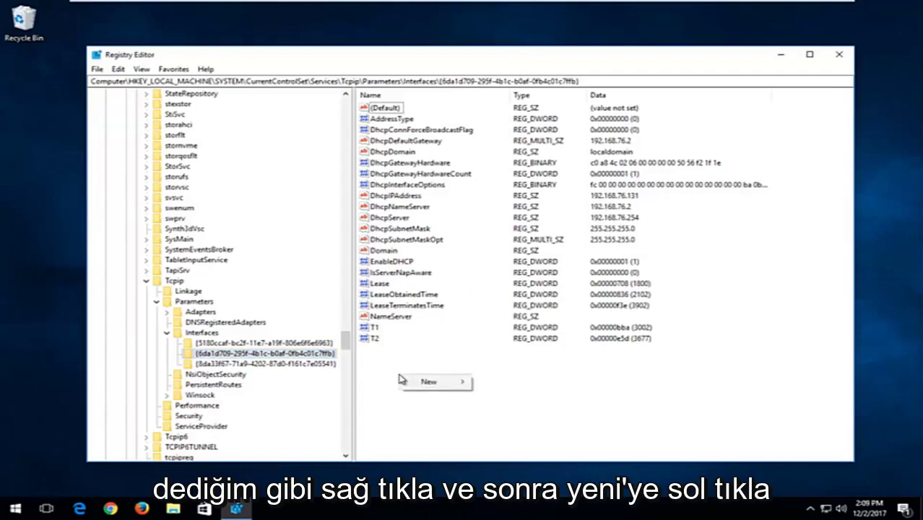
left_click(425, 382)
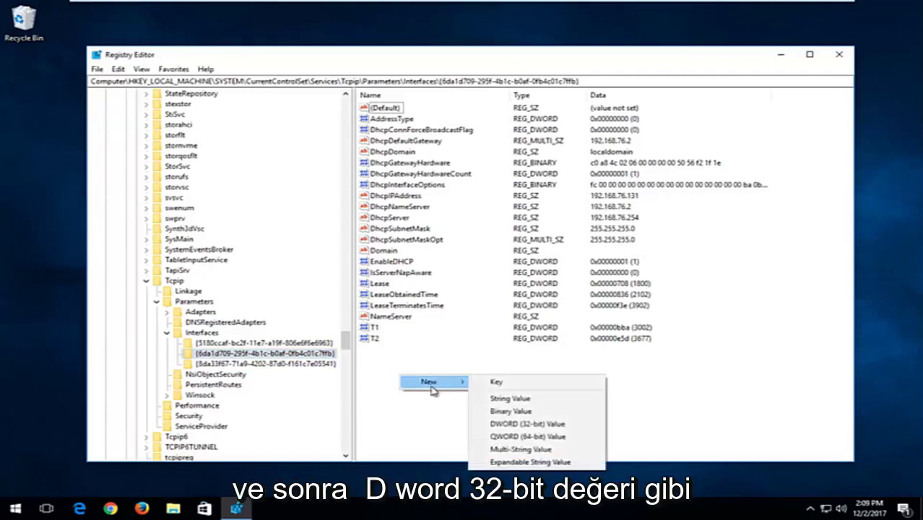
left_click(511, 425)
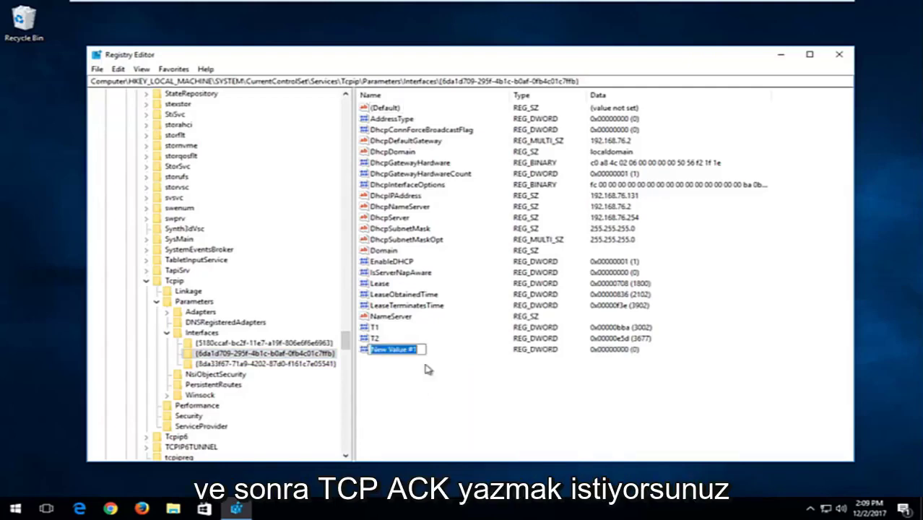
type("TCP")
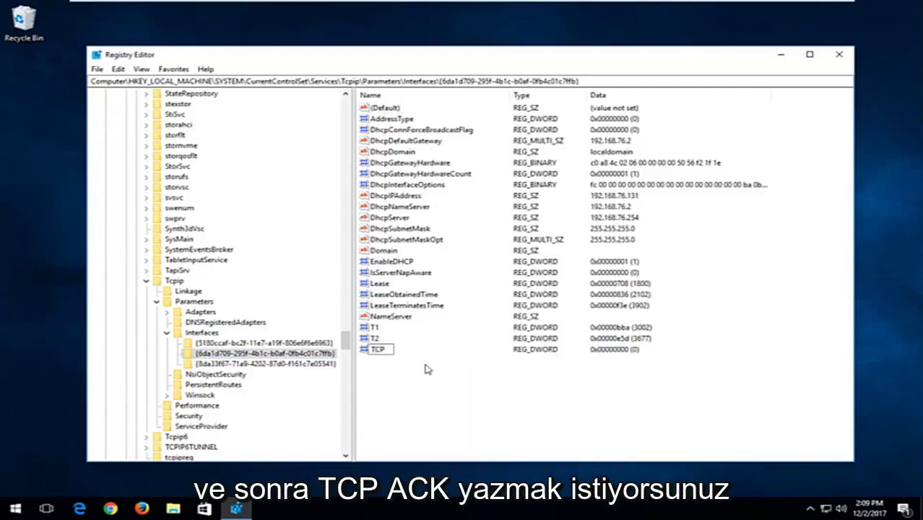
type("ack")
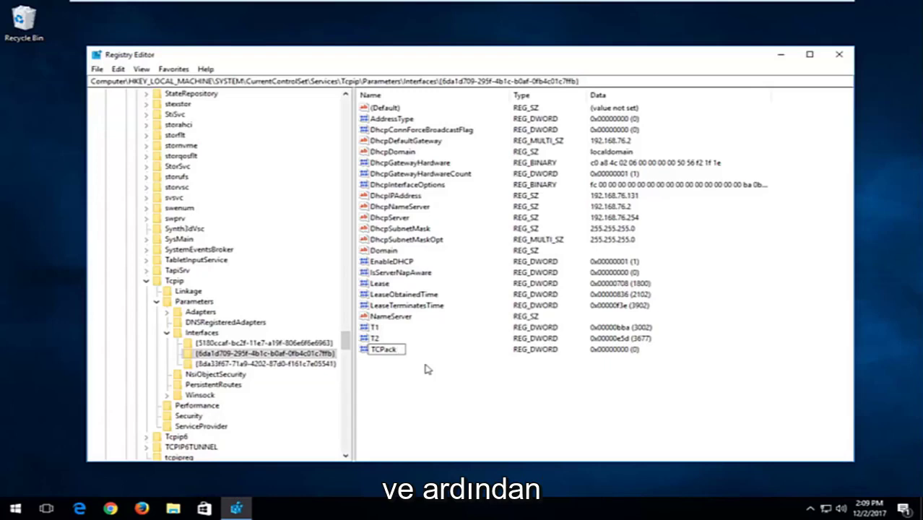
type("Freq")
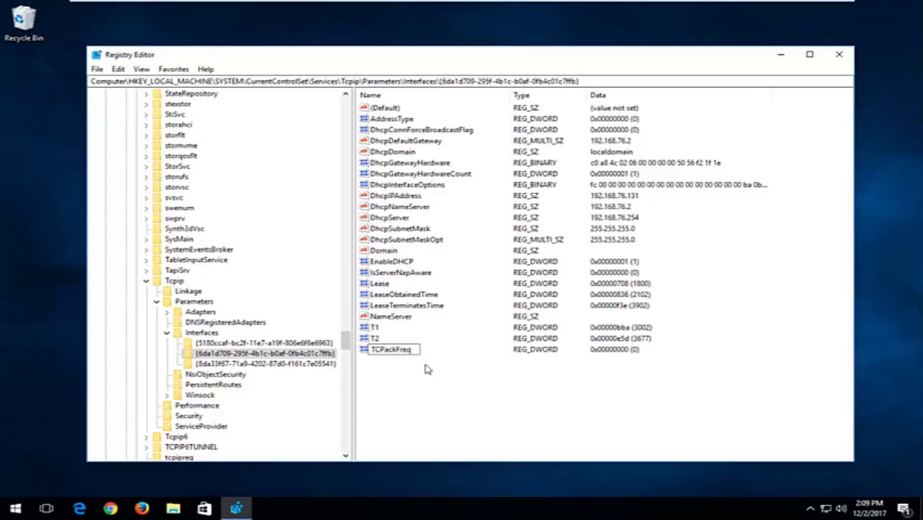
type("uency")
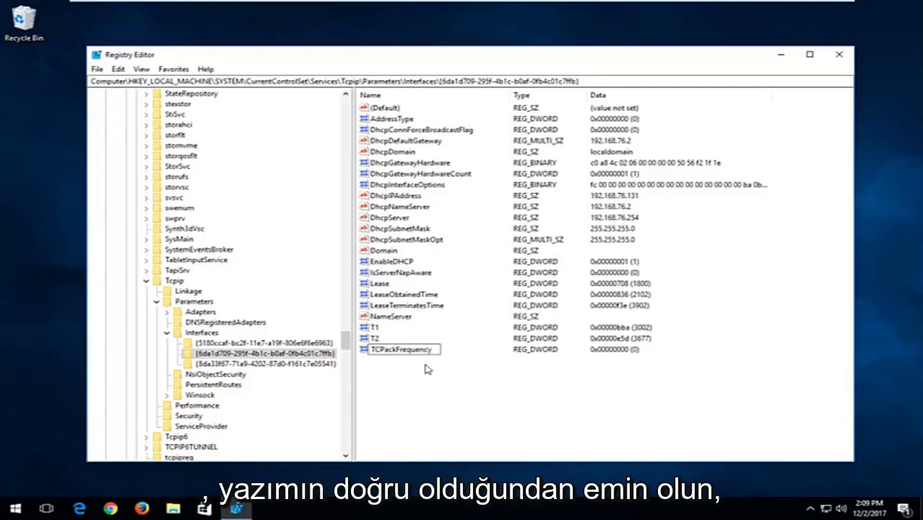
key("Return")
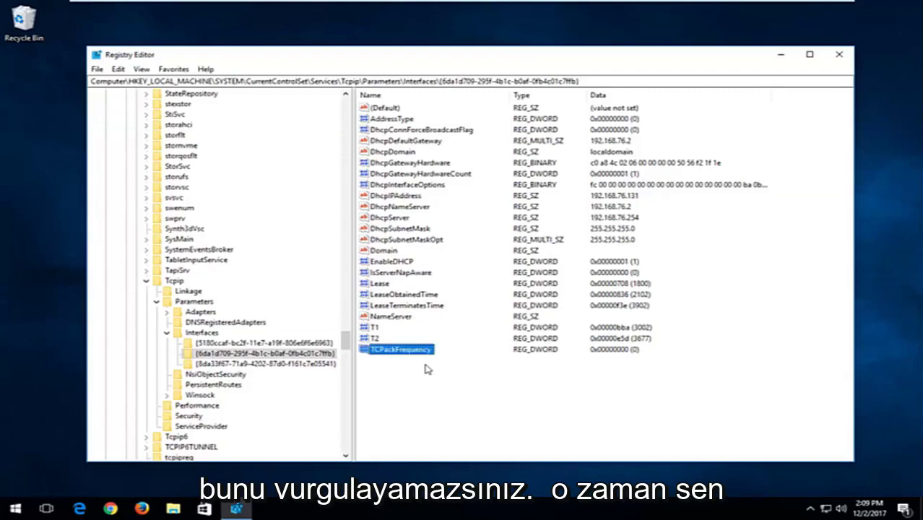
Create a second DWORD (32-bit) value named TCPNoDelay in the same interface key.
right_click(402, 362)
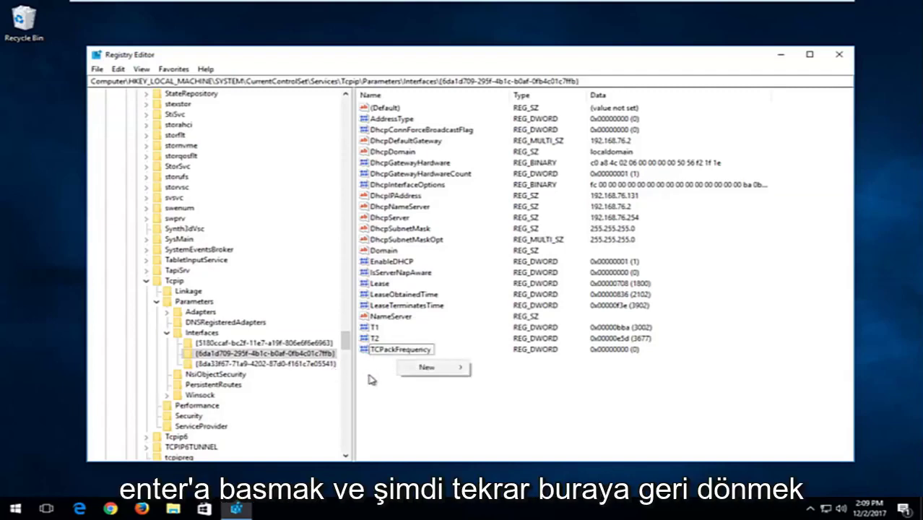
mouse_move(430, 369)
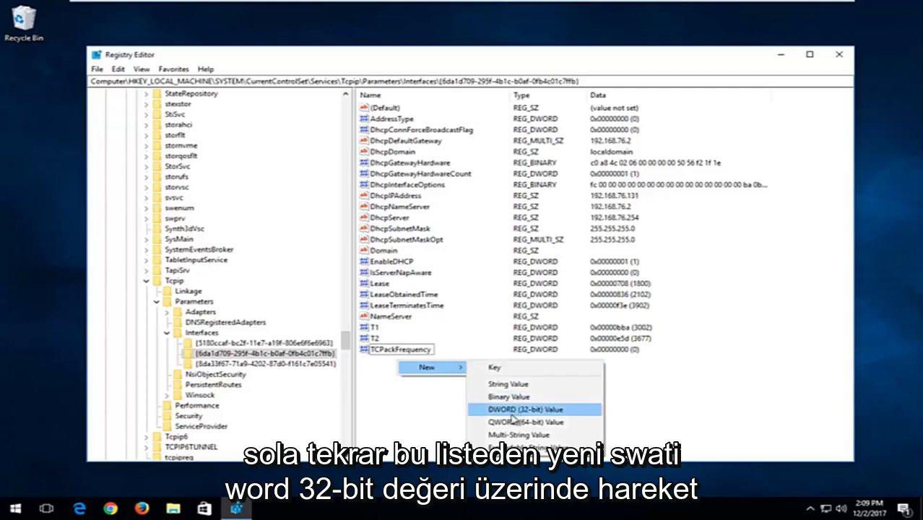
left_click(511, 410)
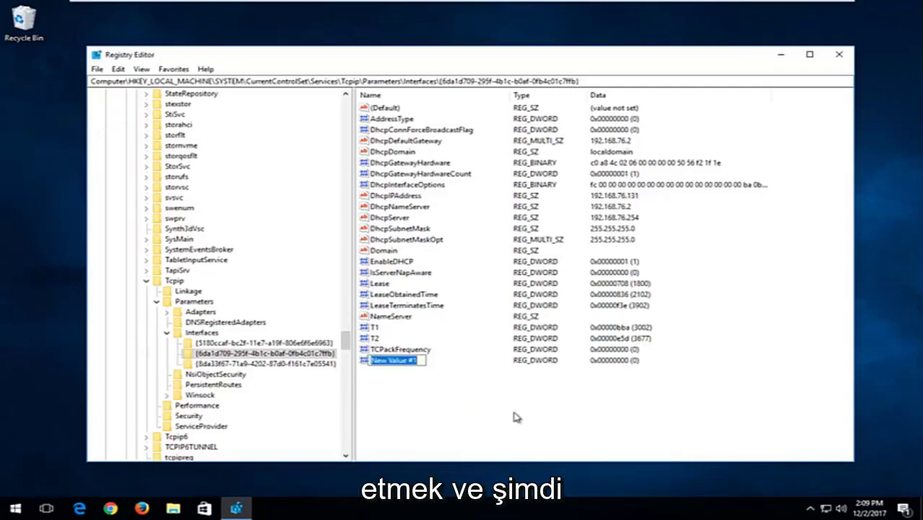
type("TCP")
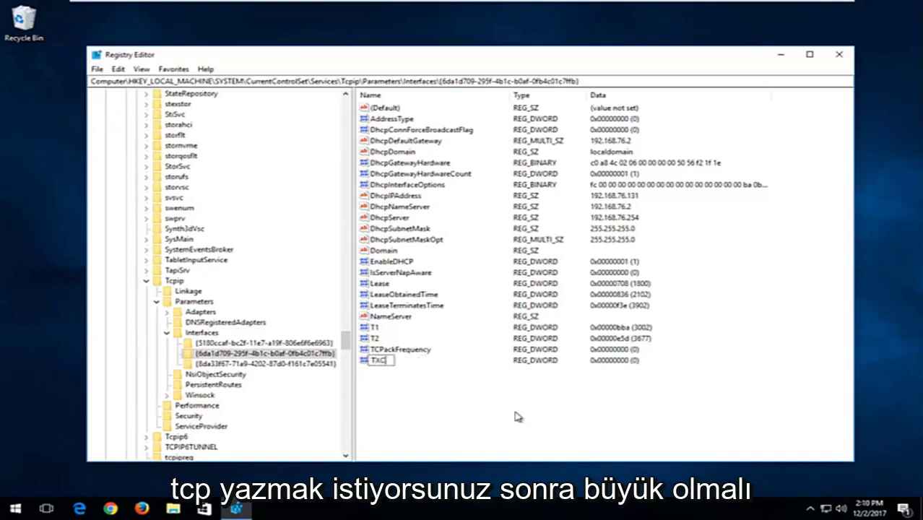
type("NoDelay")
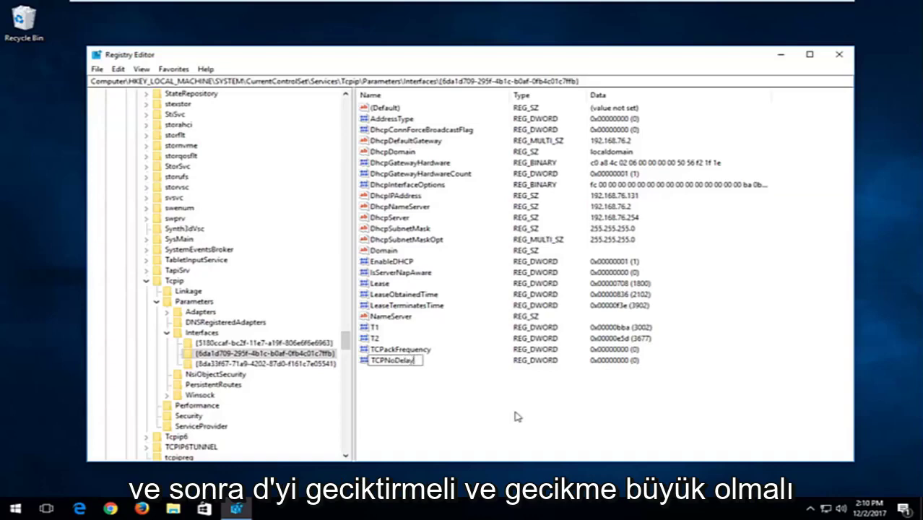
key("Return")
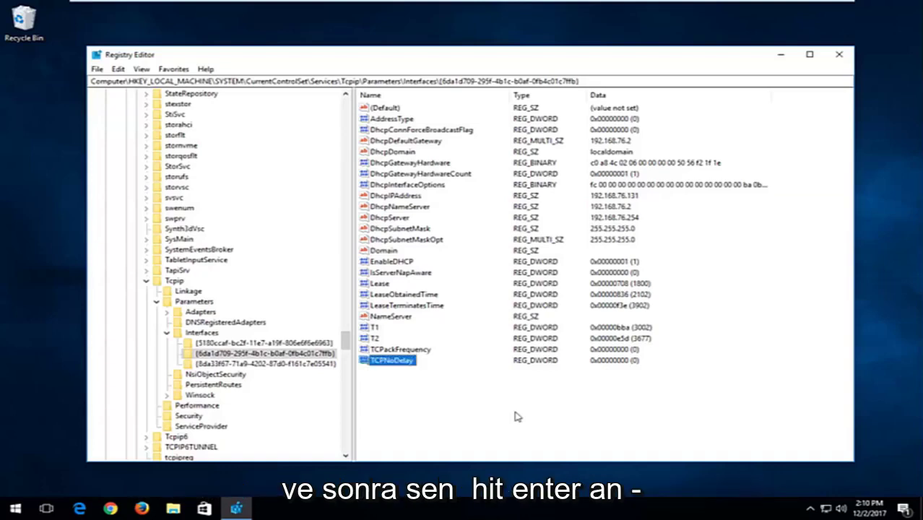
left_click(410, 349)
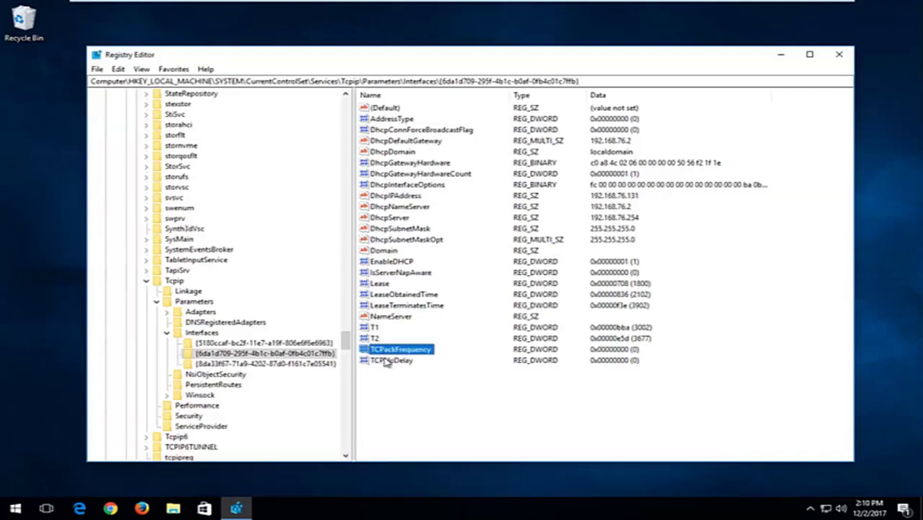
left_click(375, 364)
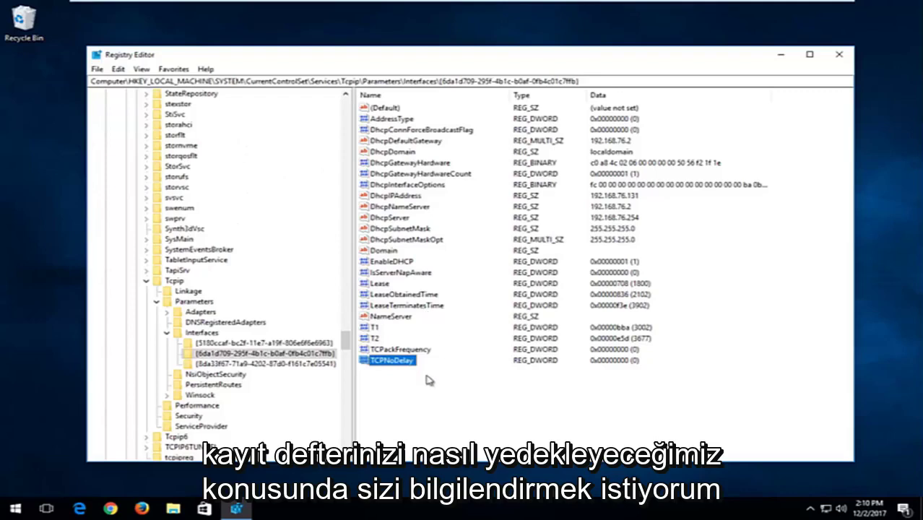
left_click(396, 383)
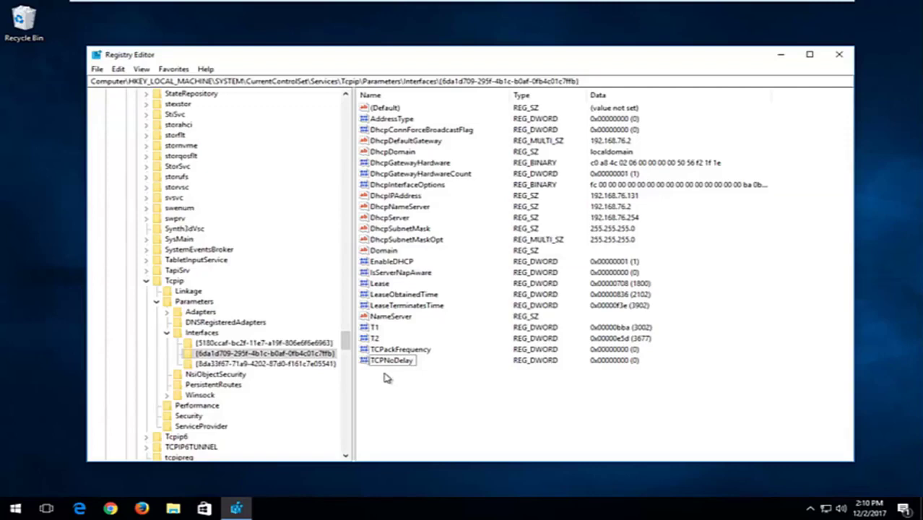
Set the TCPackFrequency value data to 1 in hexadecimal and save it.
double_click(397, 351)
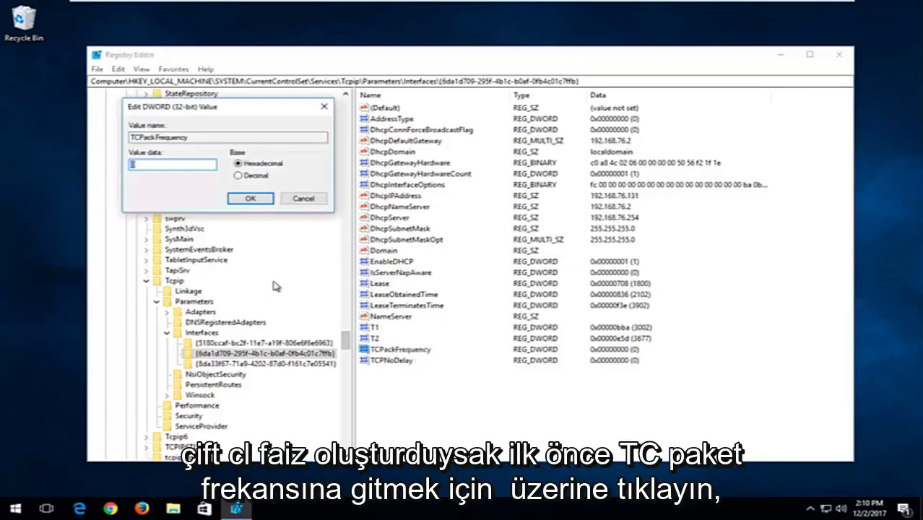
left_click_drag(222, 110, 497, 169)
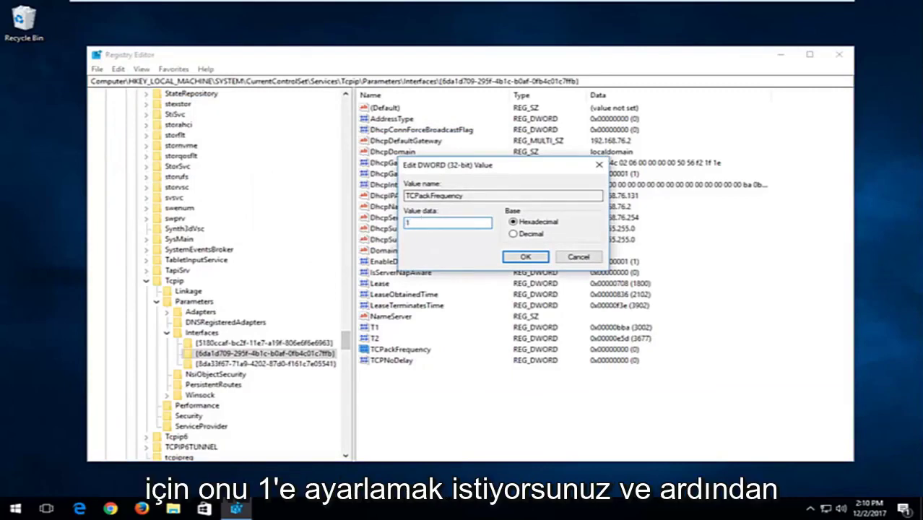
left_click(522, 257)
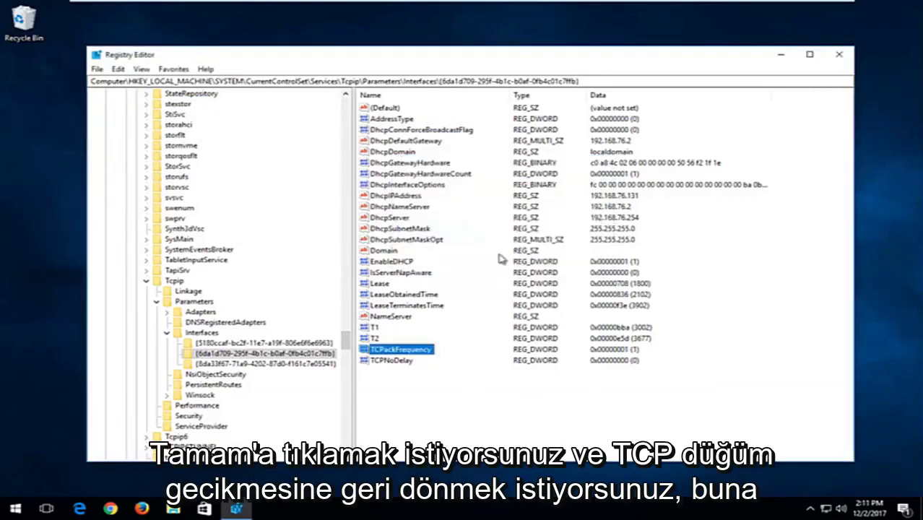
Set the TCPNoDelay value data in the interface key to 1 in hexadecimal and save it.
left_click(385, 363)
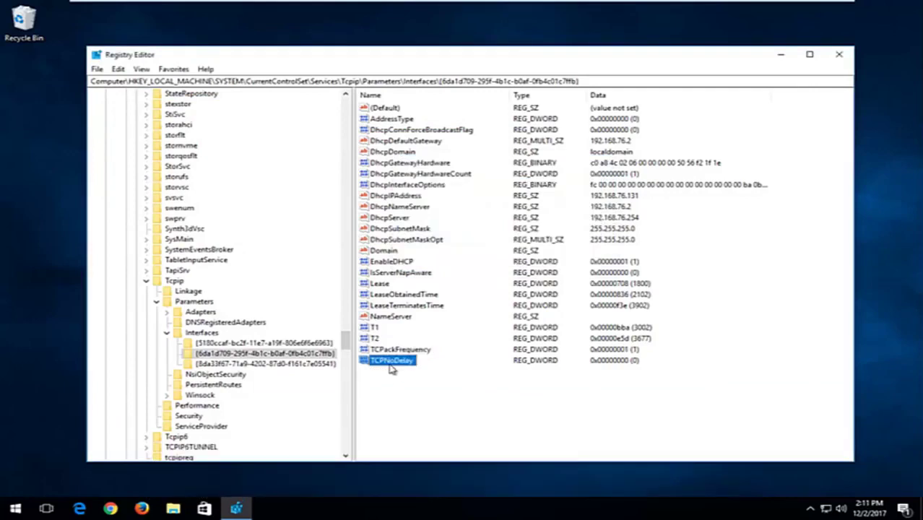
double_click(393, 365)
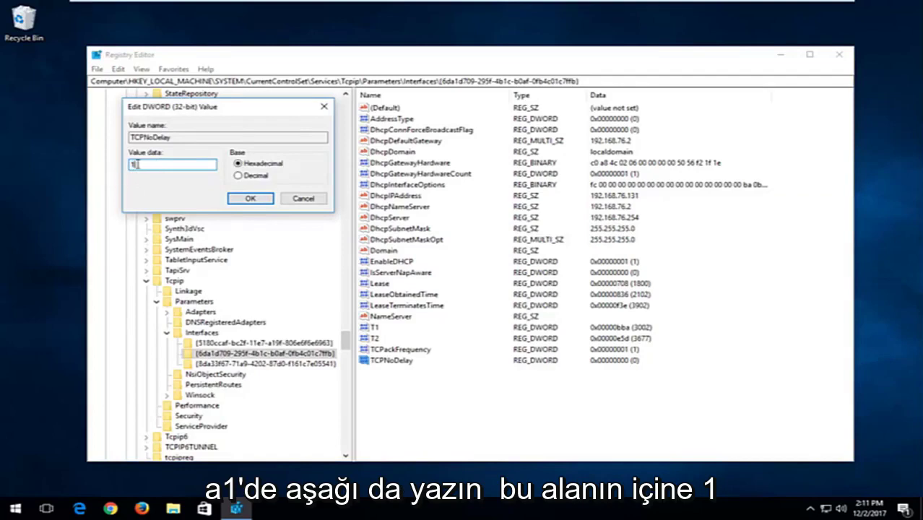
left_click(250, 199)
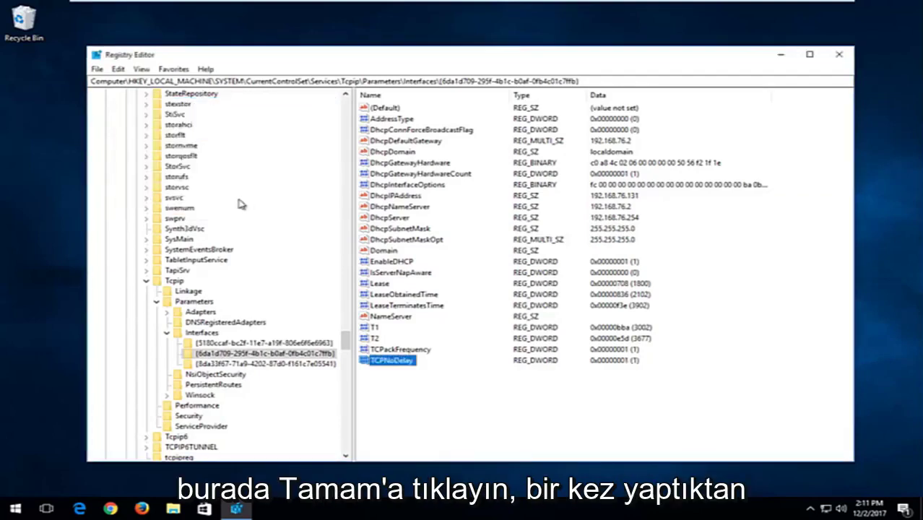
Collapse the Interfaces, Parameters and Tcpip keys in the registry tree.
left_click(167, 333)
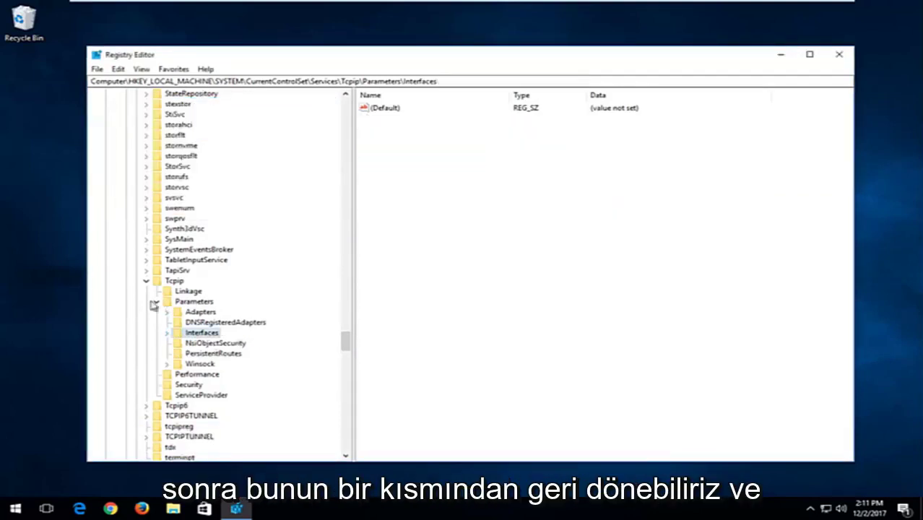
left_click(156, 301)
left_click(146, 281)
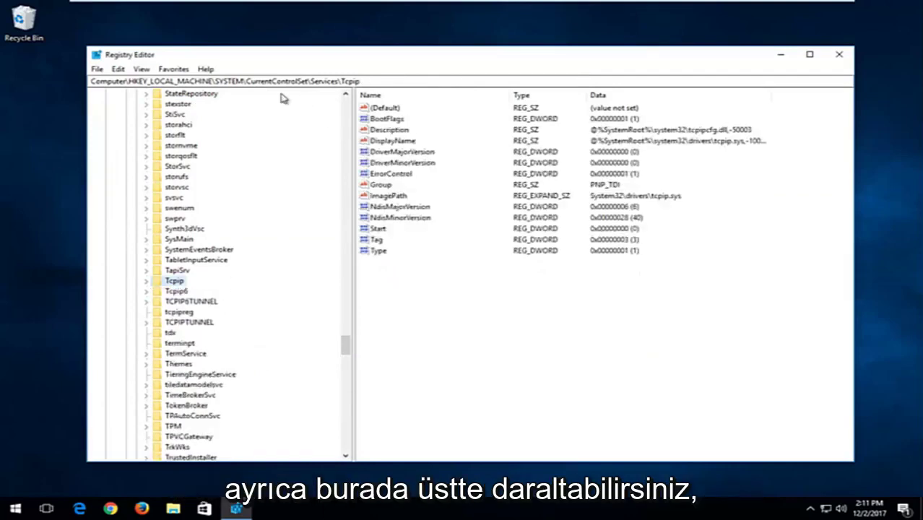
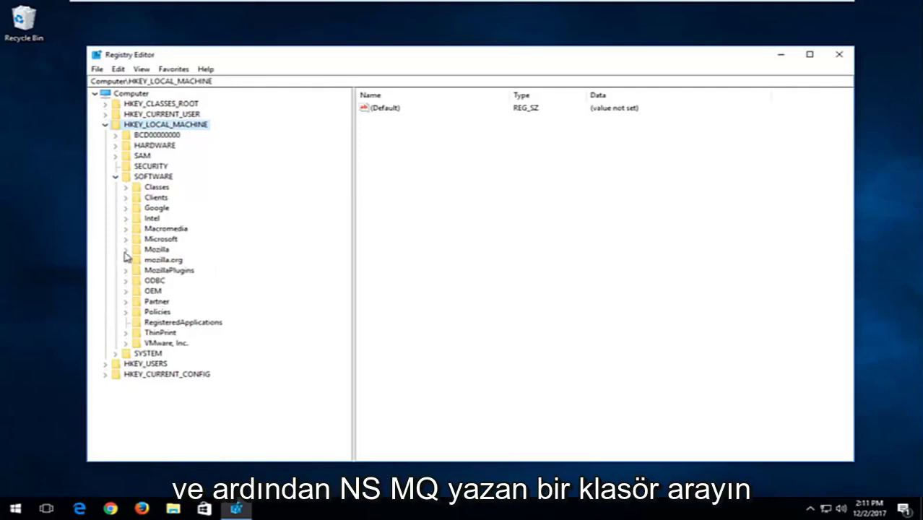
Look through the subkeys of HKEY_LOCAL_MACHINE\SOFTWARE\Microsoft for an MSMQ key.
left_click_drag(347, 141, 322, 233)
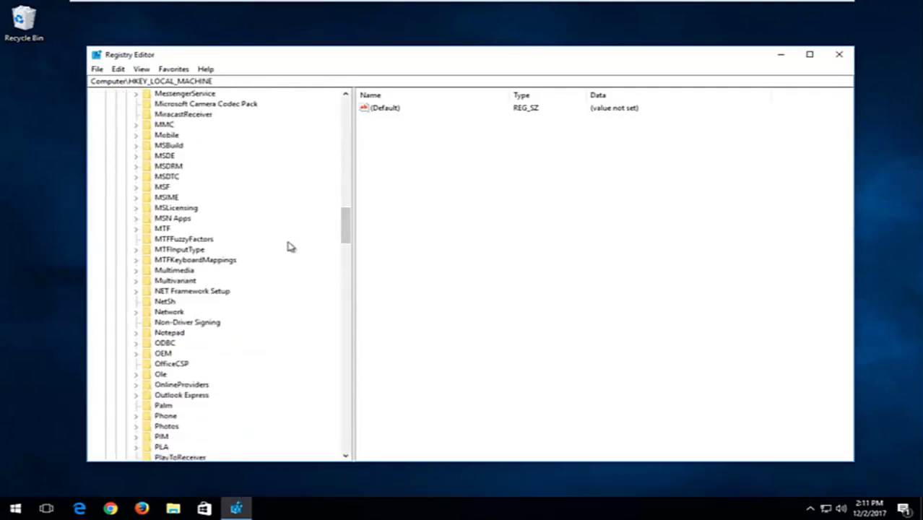
scroll(224, 305, "down", 15)
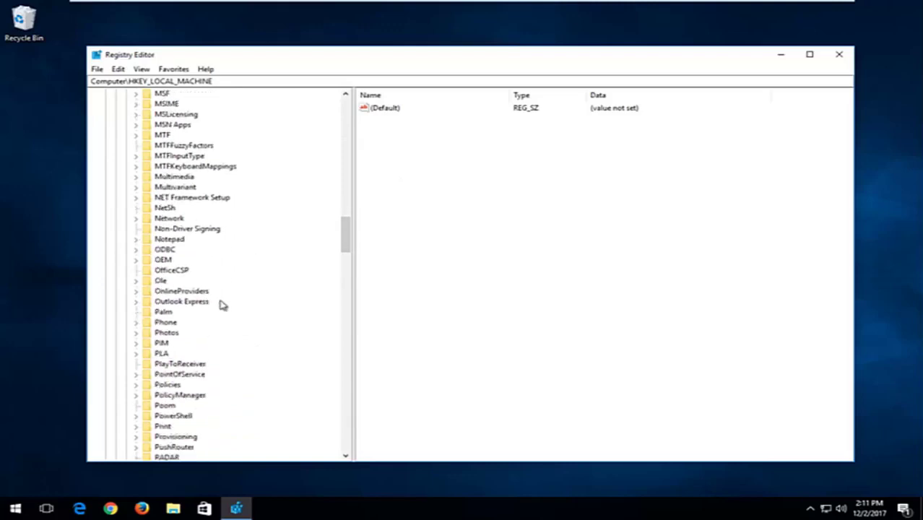
scroll(231, 312, "up", 15)
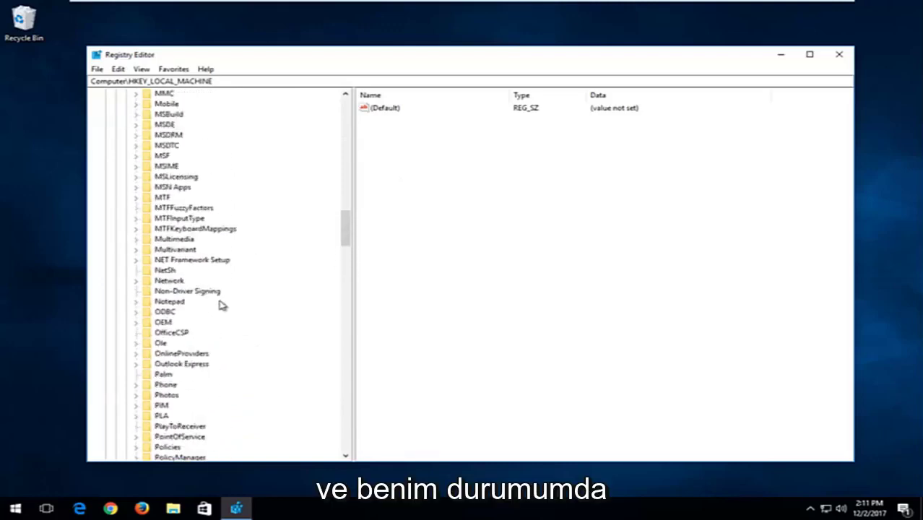
scroll(173, 231, "up", 1)
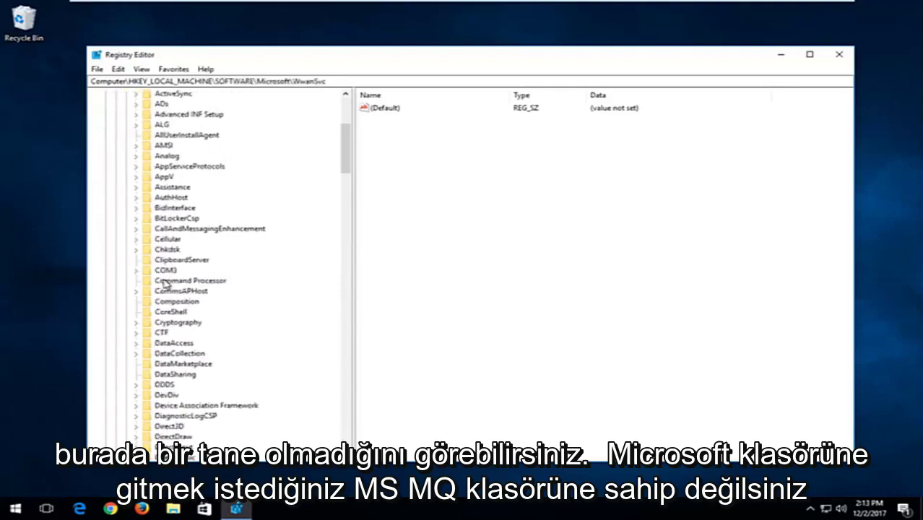
Create a new subkey under HKEY_LOCAL_MACHINE\SOFTWARE\Microsoft.
scroll(164, 285, "up", 10)
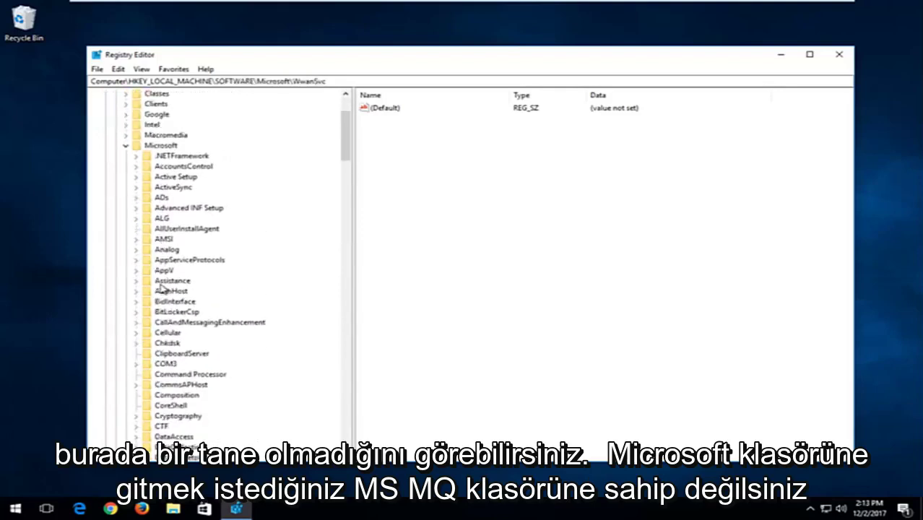
left_click(158, 241)
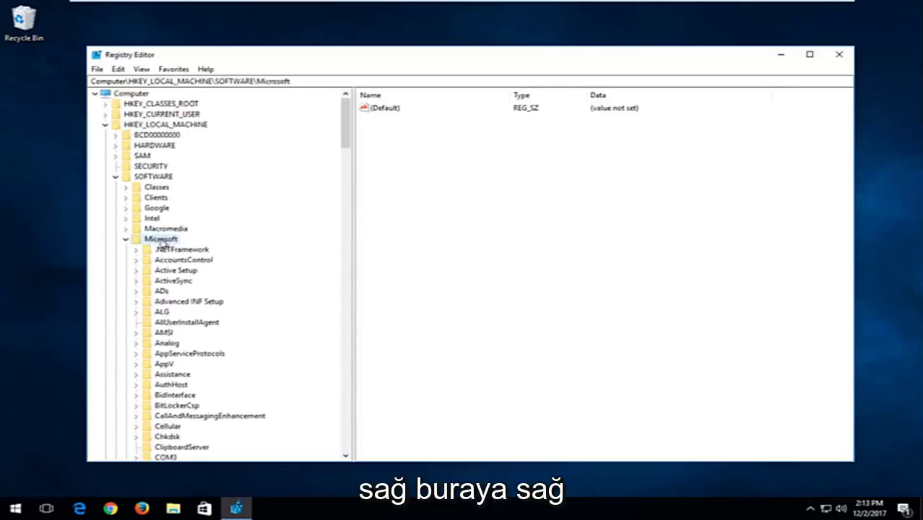
right_click(160, 243)
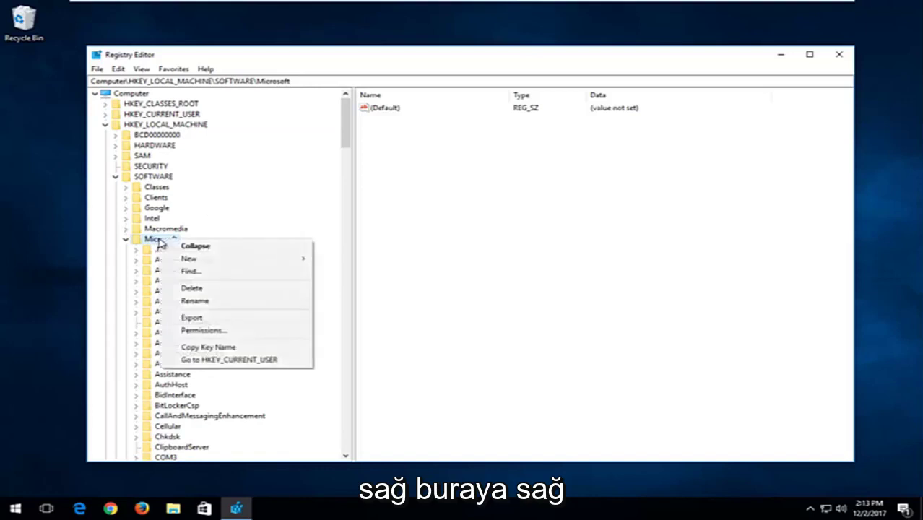
mouse_move(189, 260)
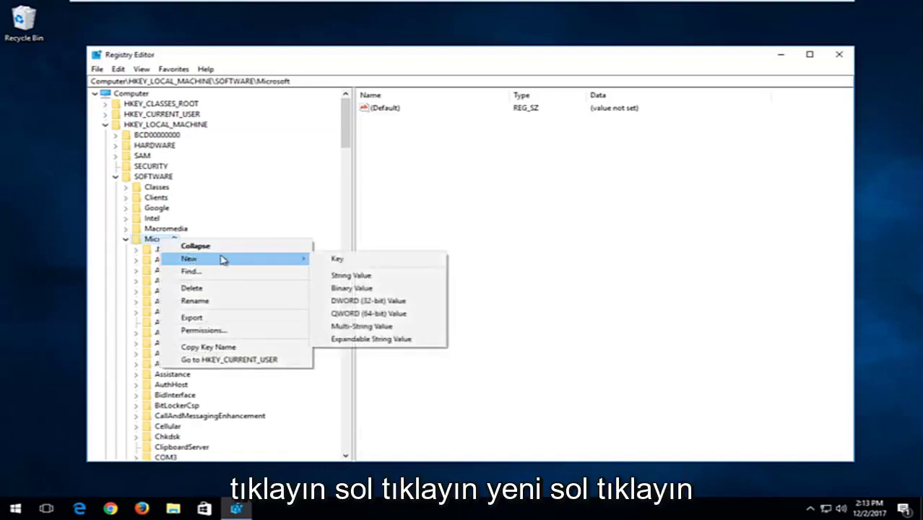
left_click(340, 261)
scroll(246, 300, "down", 2)
scroll(207, 329, "down", 2)
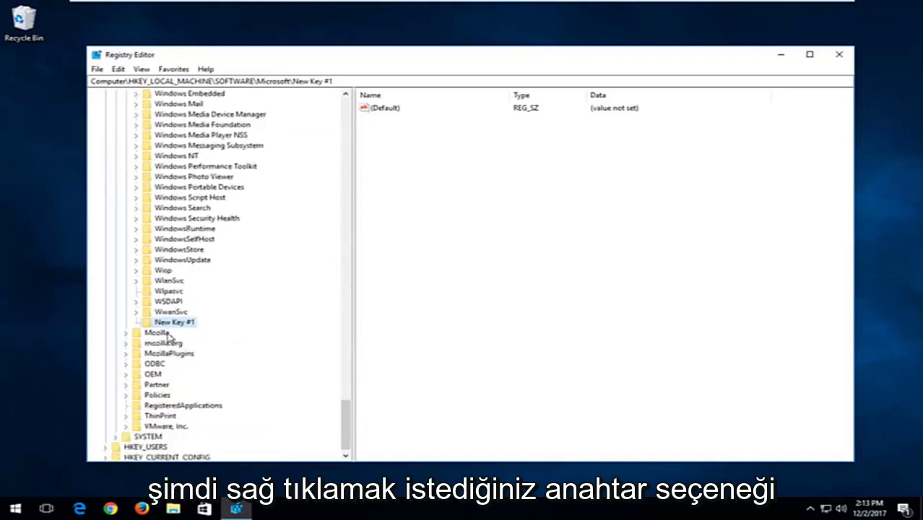
Rename the newly created key under Microsoft as MSMQ.
right_click(172, 327)
left_click(204, 386)
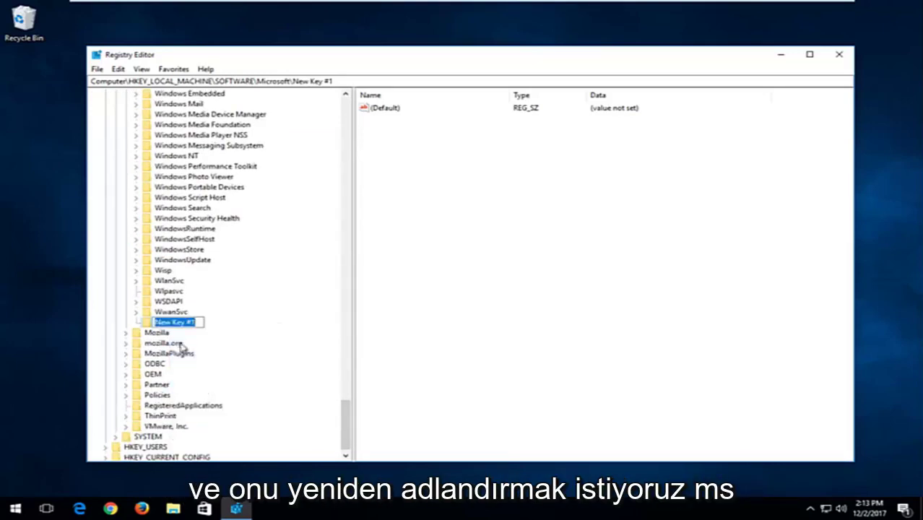
type("M")
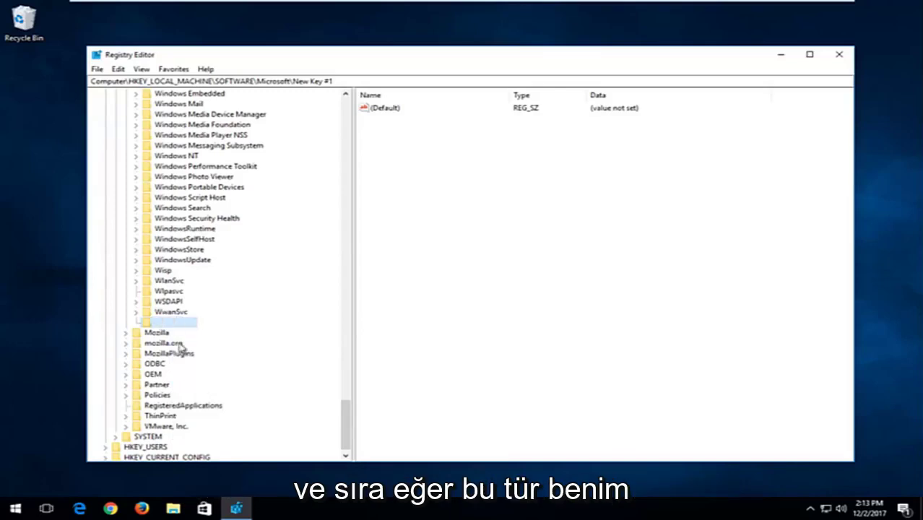
type("SMQ")
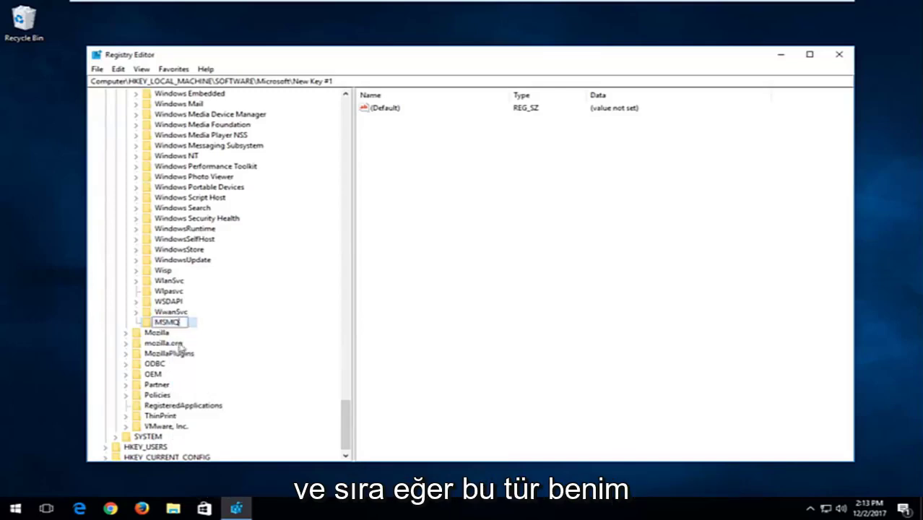
key("Return")
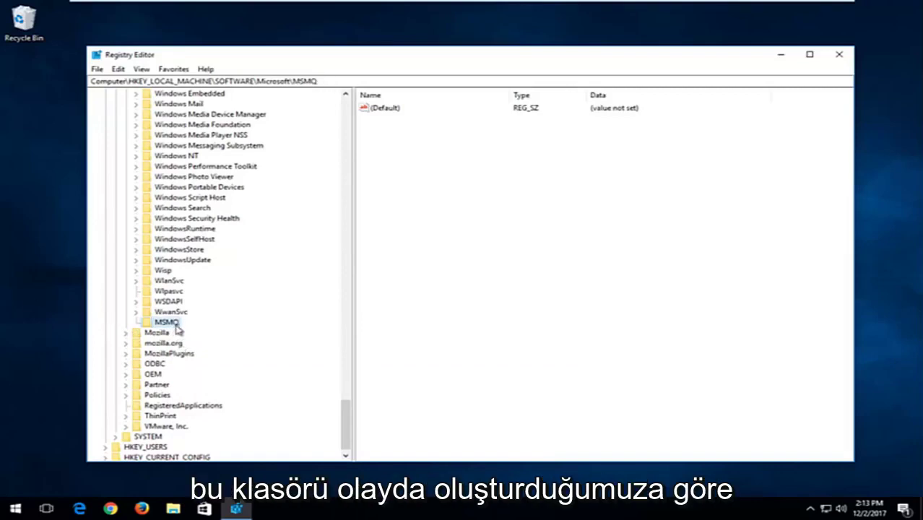
Create a new DWORD (32-bit) value named TCPNoDelay in the MSMQ key.
left_click(409, 144)
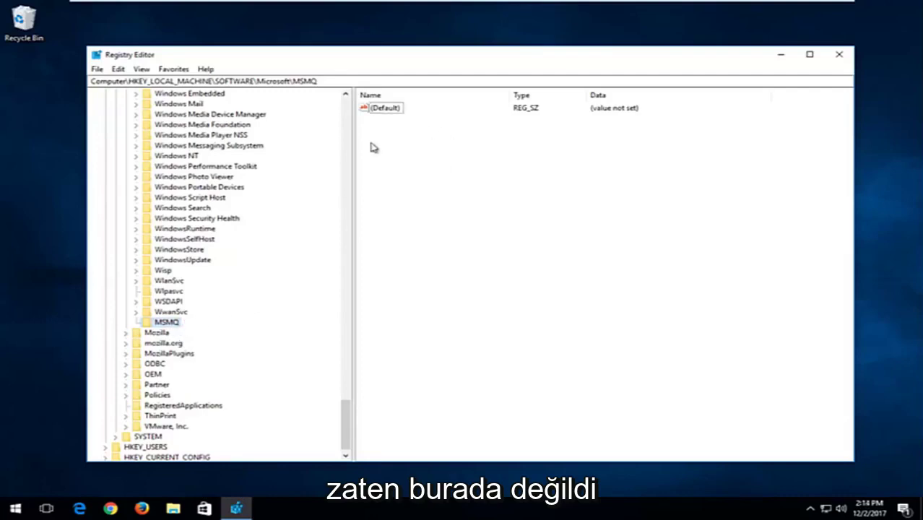
right_click(429, 155)
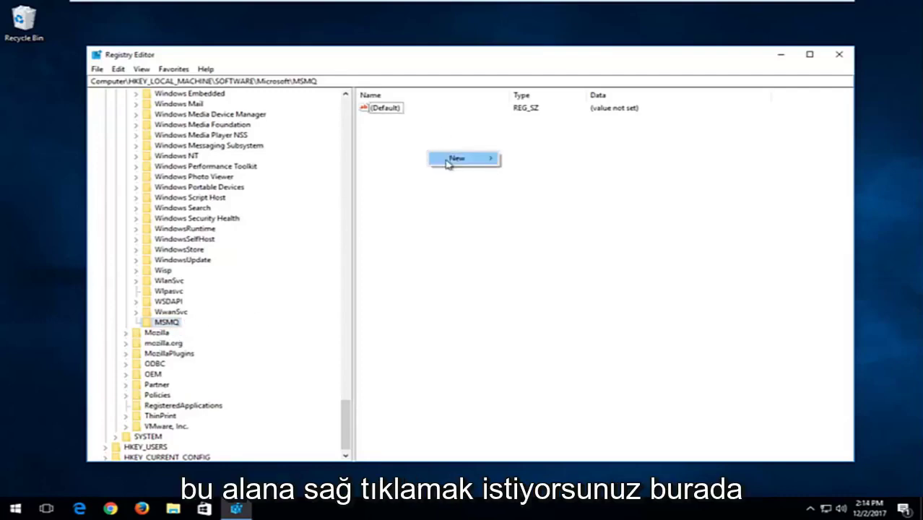
mouse_move(449, 161)
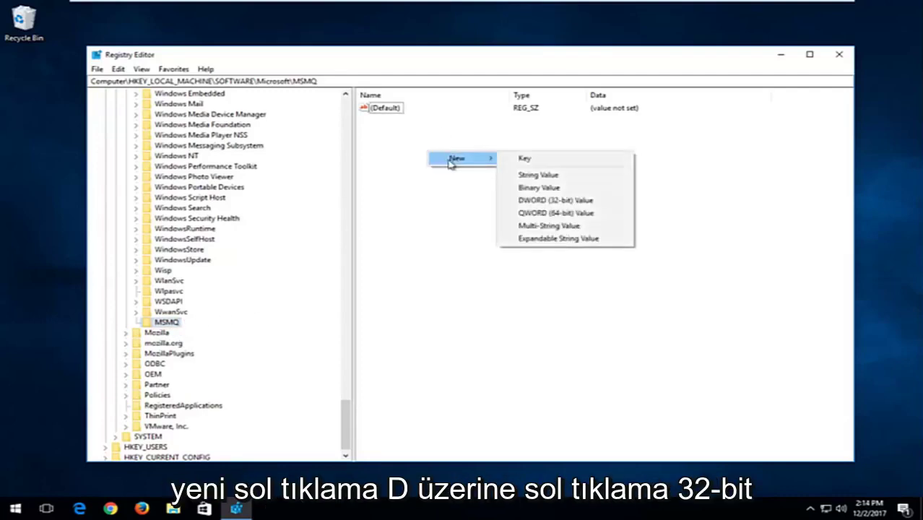
left_click(529, 203)
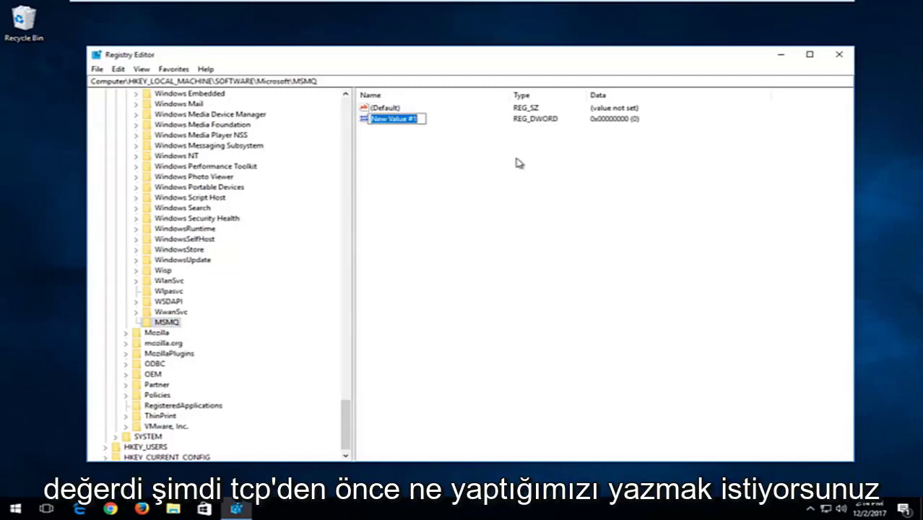
type("TCP")
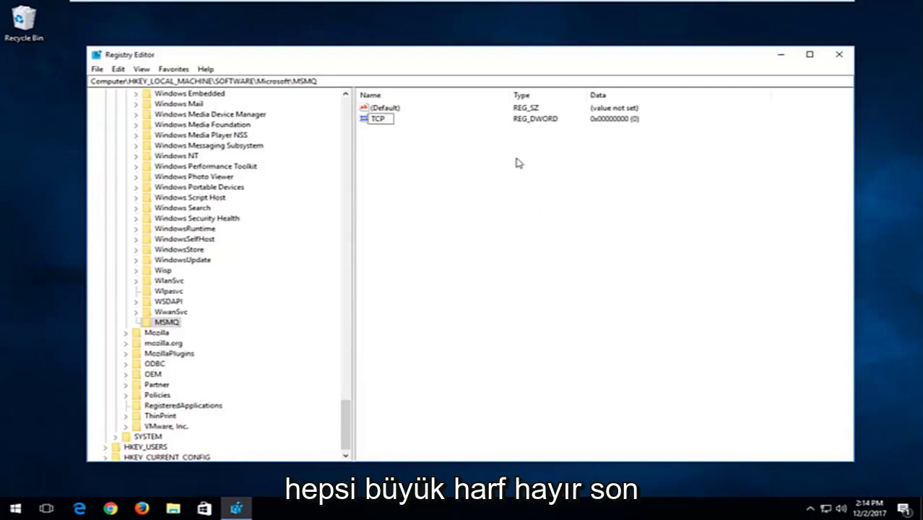
type("NoDelay")
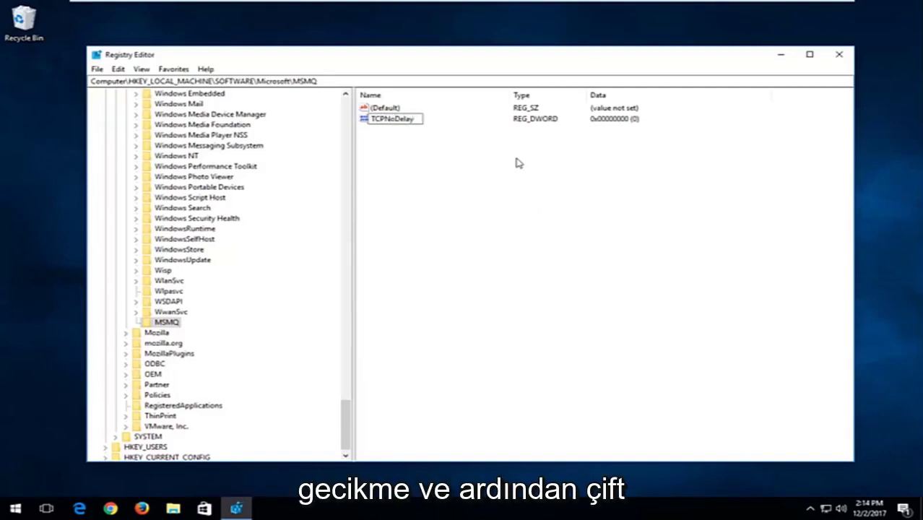
key("Return")
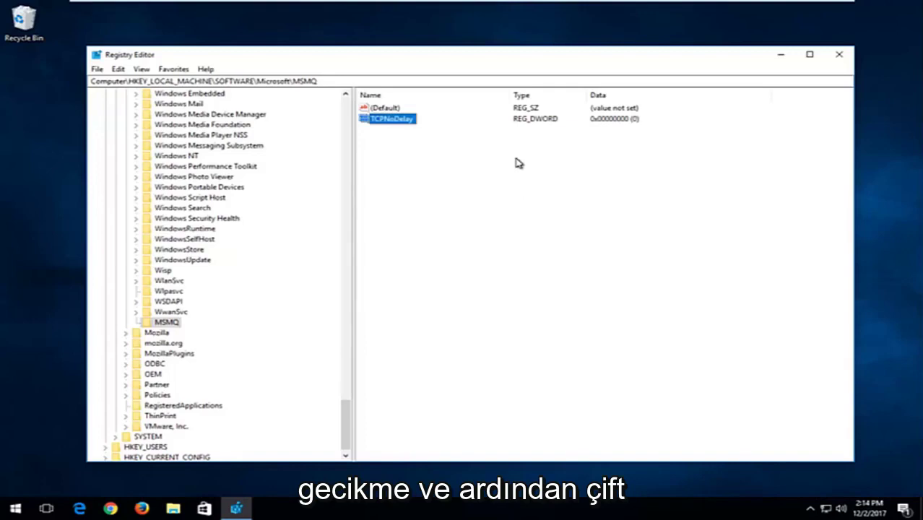
Set the value data of TCPNoDelay in the MSMQ key to 1 in hexadecimal and save it.
double_click(389, 121)
left_click(176, 165)
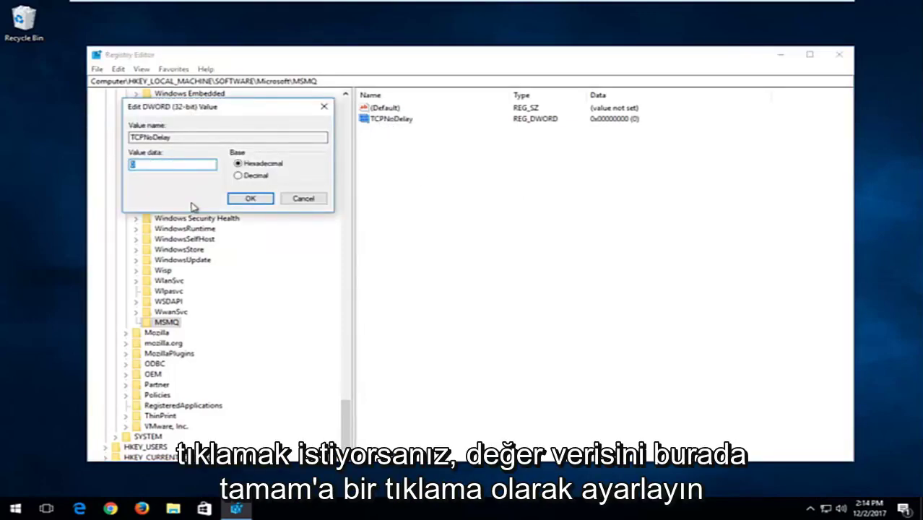
left_click(248, 200)
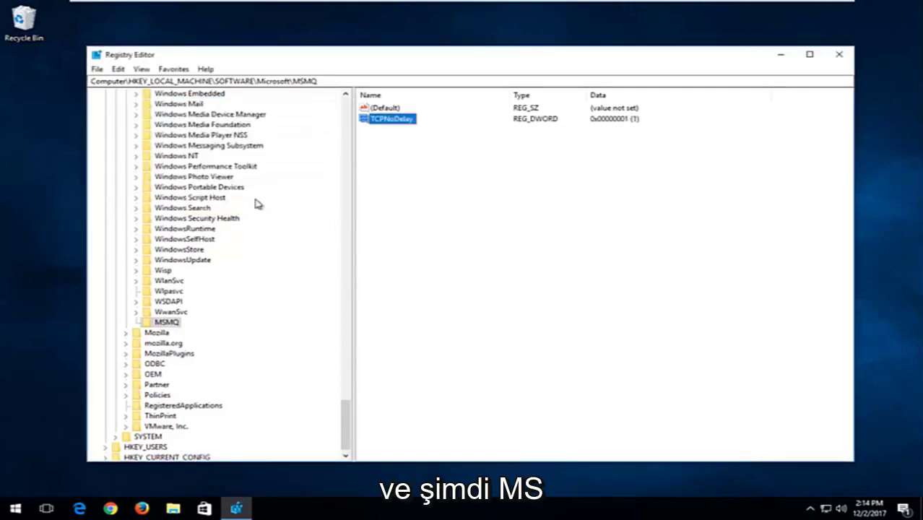
Create a new subkey named Parameters under the MSMQ key.
left_click(164, 325)
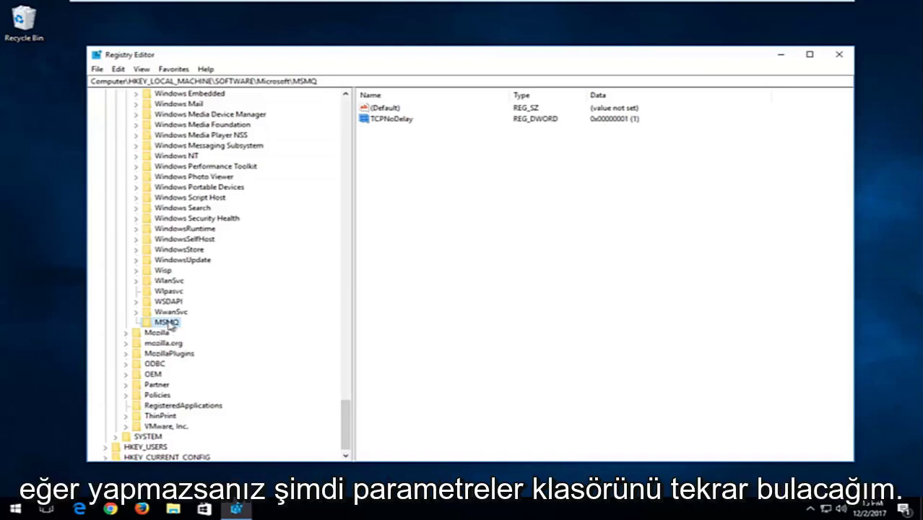
right_click(166, 325)
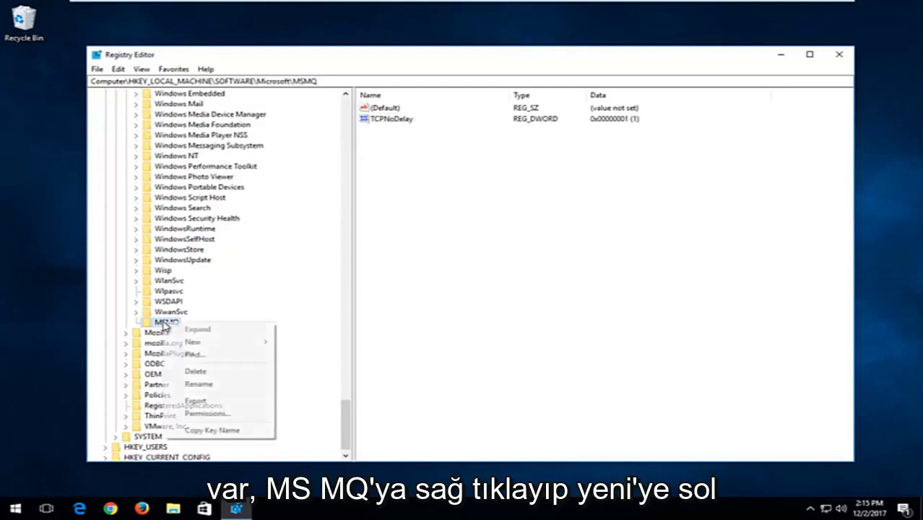
mouse_move(199, 342)
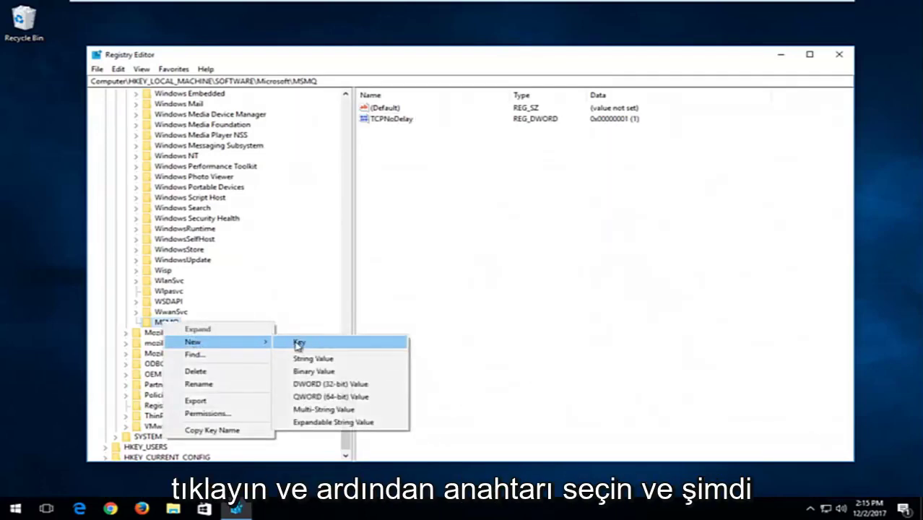
left_click(299, 345)
type("Parameters")
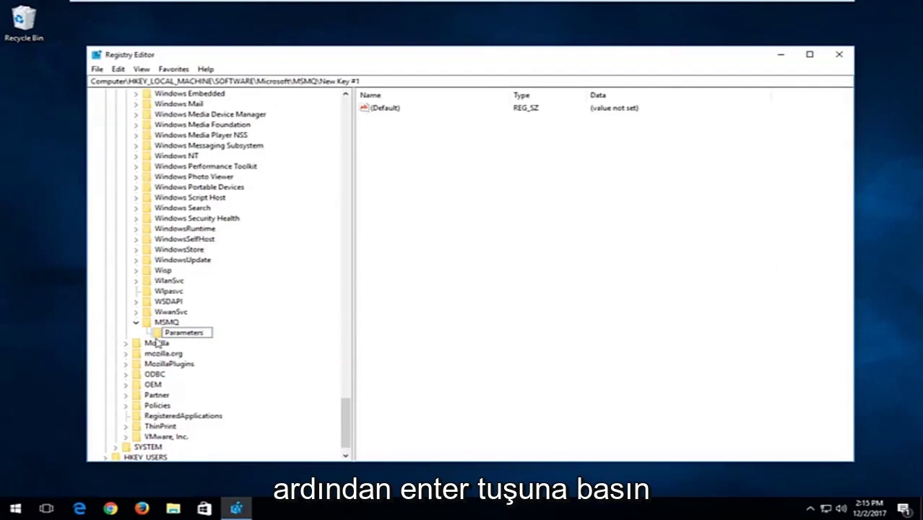
key("Return")
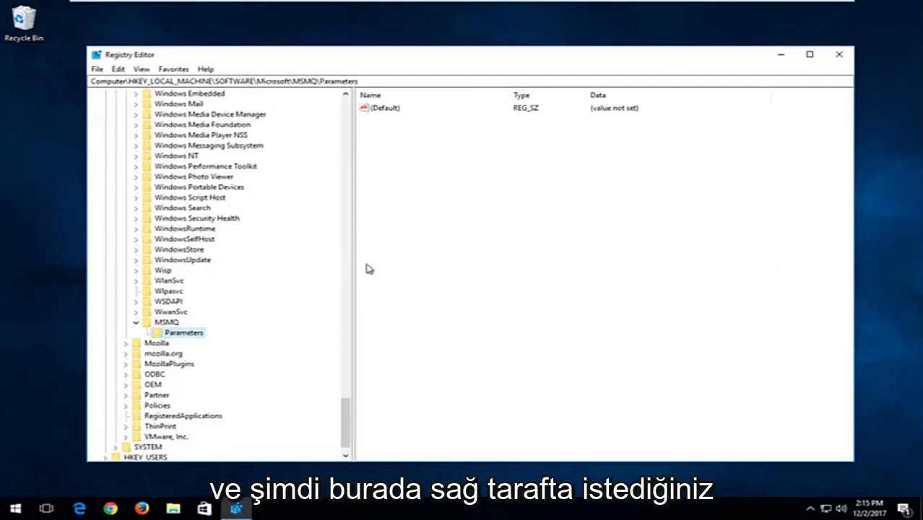
Create a new DWORD (32-bit) value named TCPNoDelay in the Parameters key under MSMQ.
left_click(419, 135)
right_click(385, 133)
mouse_move(413, 135)
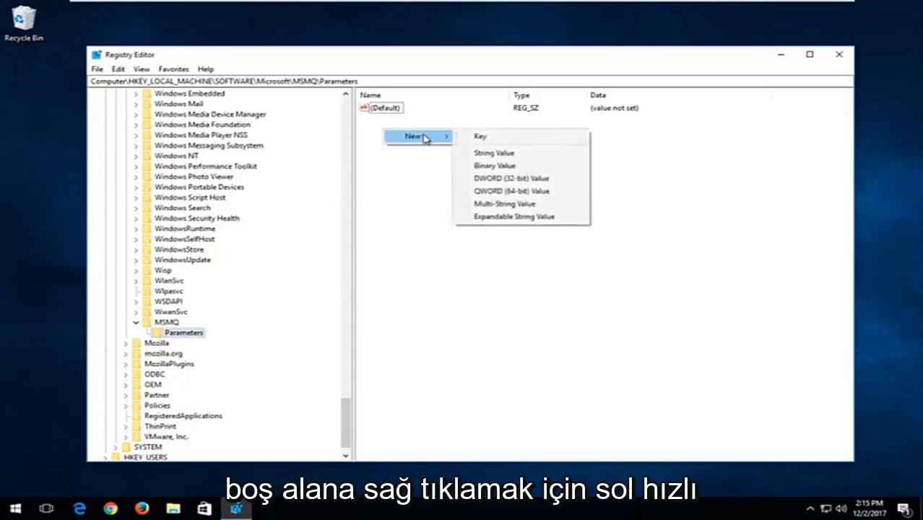
left_click(491, 179)
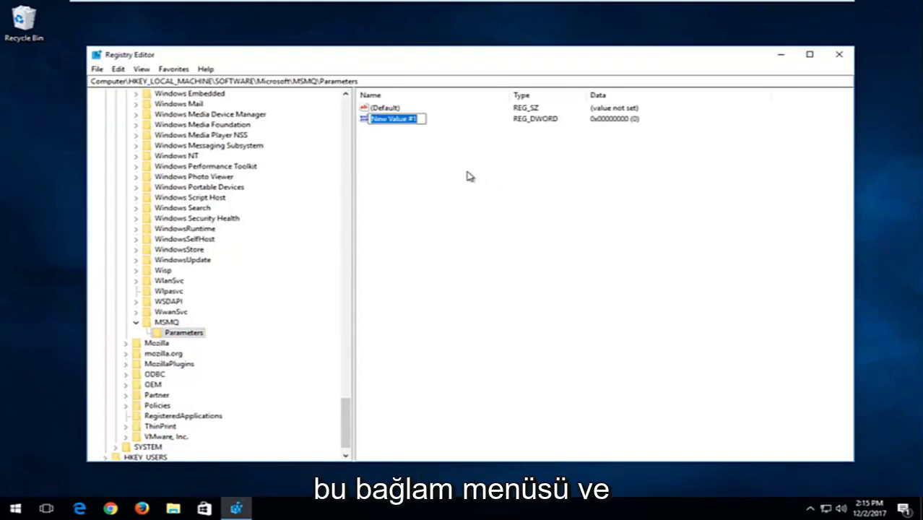
type("T")
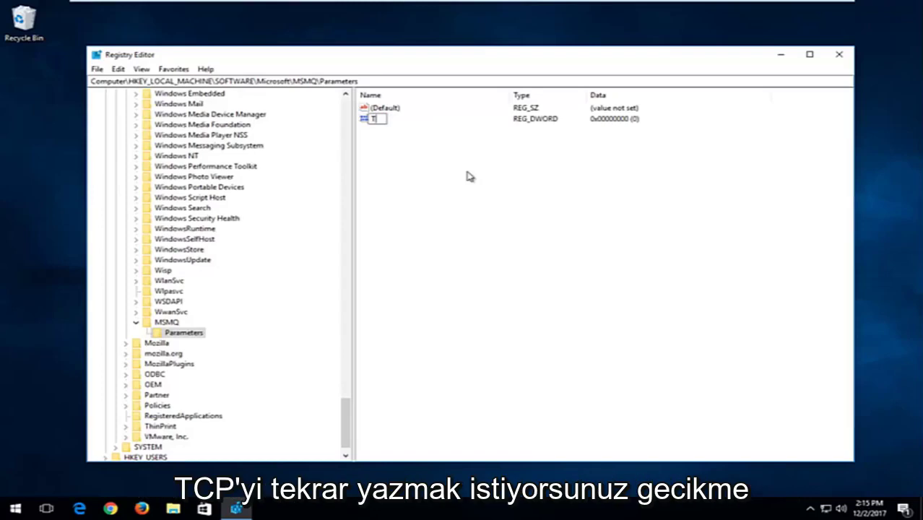
type("CPNoDelay")
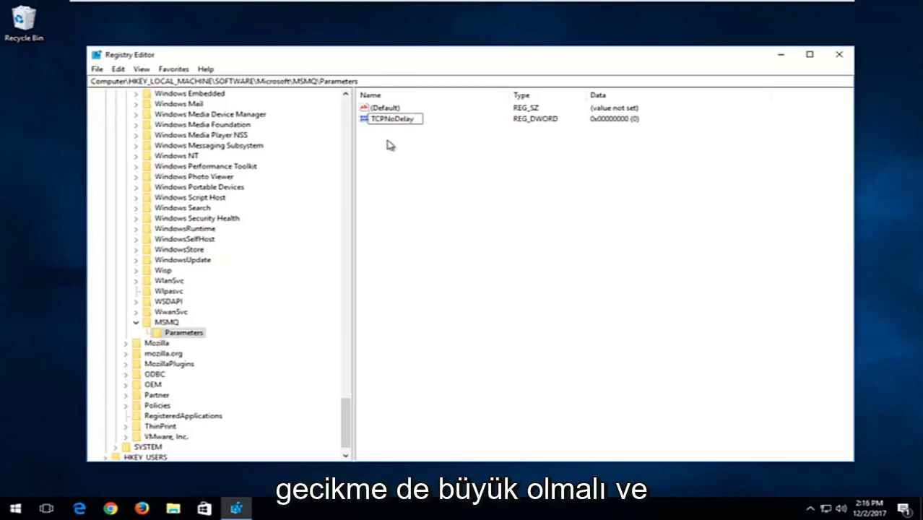
key("Return")
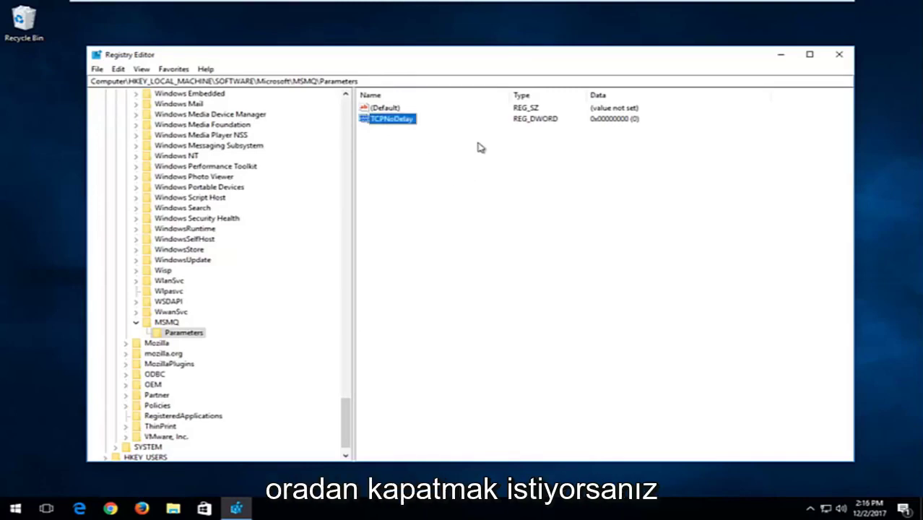
Set the value data of TCPNoDelay in the Parameters key to 1 in hexadecimal and save it.
right_click(390, 122)
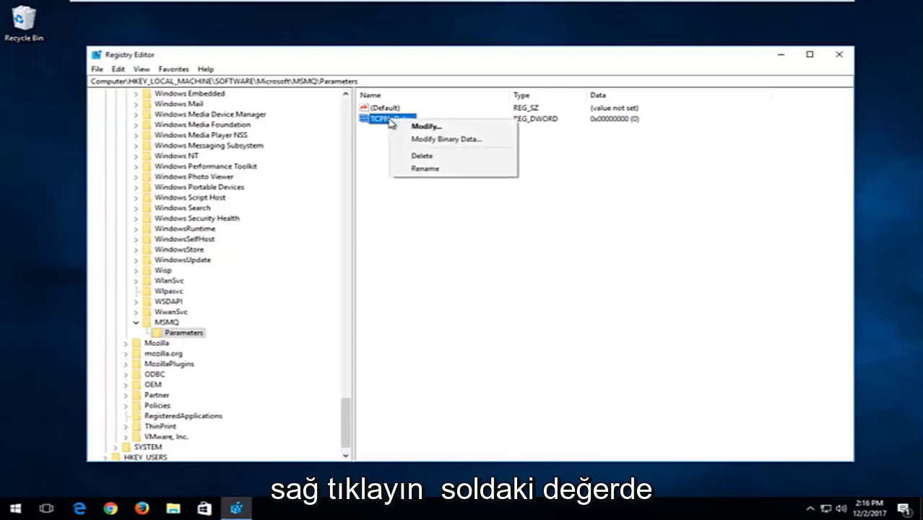
left_click(423, 128)
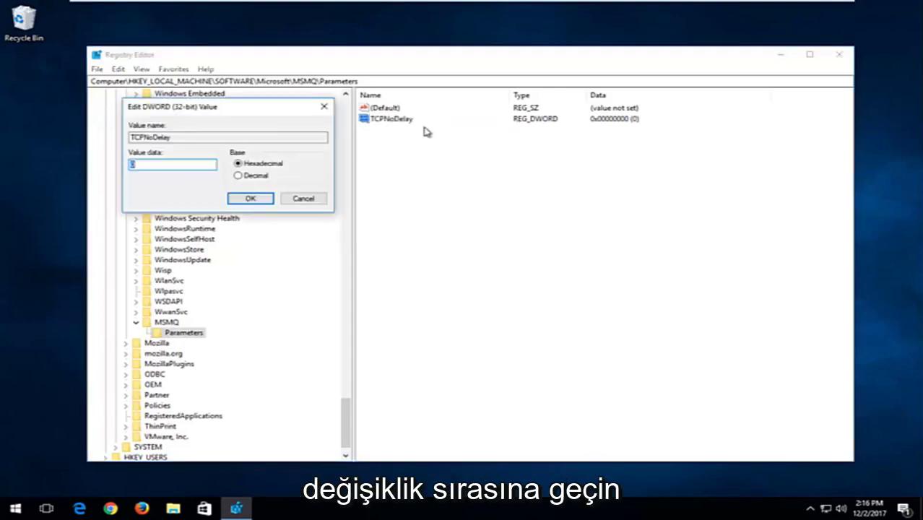
left_click_drag(208, 108, 482, 136)
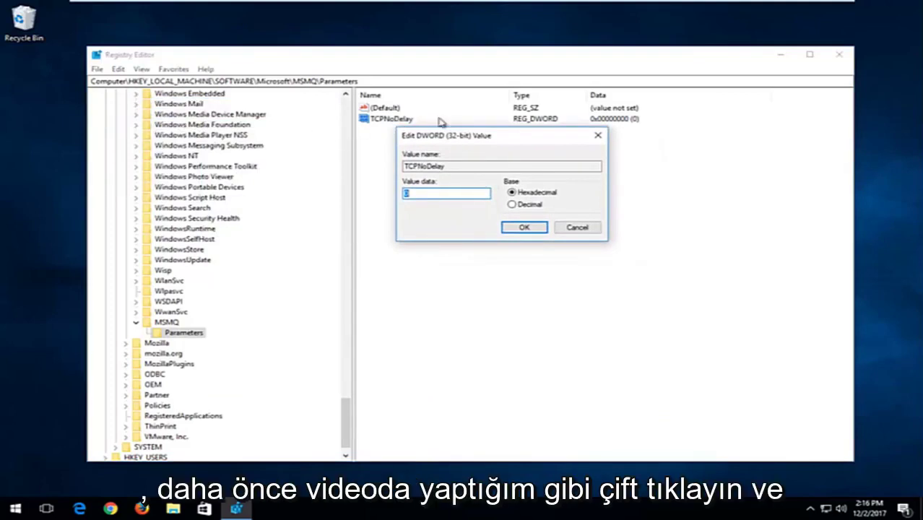
double_click(430, 192)
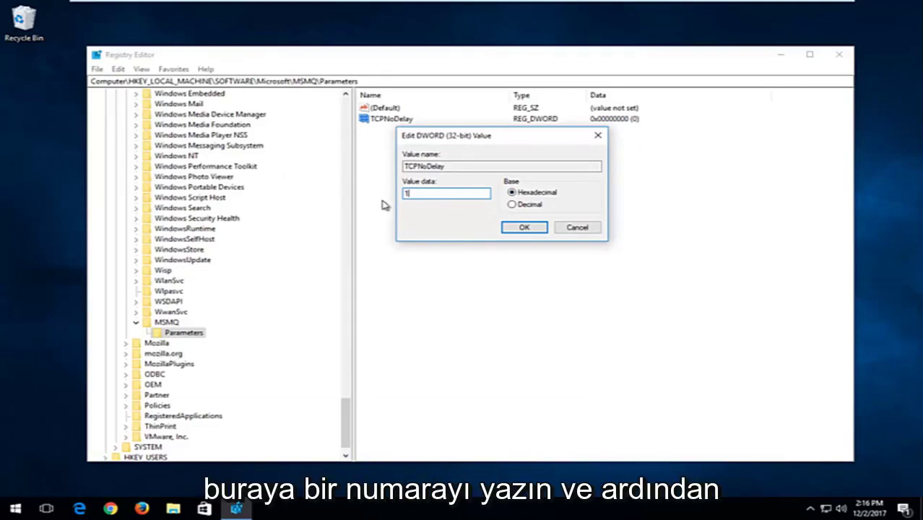
left_click(520, 228)
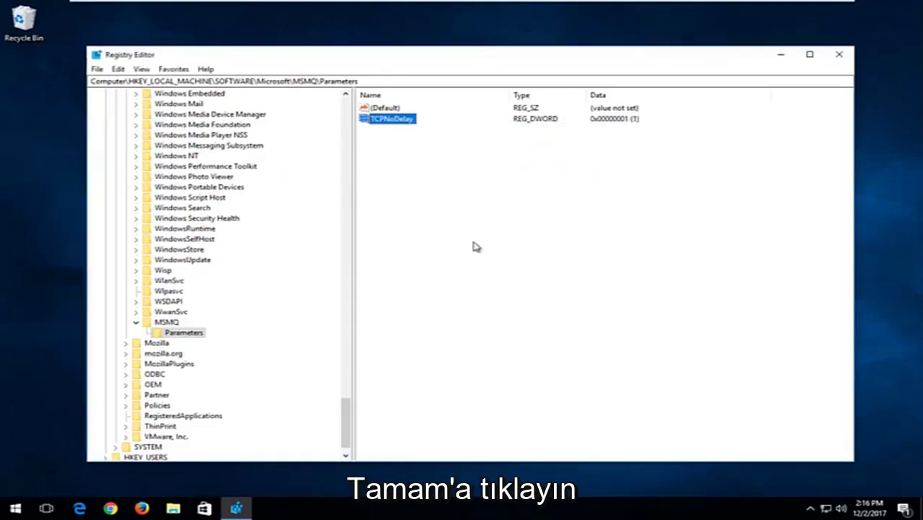
Collapse the MSMQ, Microsoft, SOFTWARE and HKEY_LOCAL_MACHINE branches of the registry tree.
left_click(135, 323)
left_click_drag(340, 411, 299, 108)
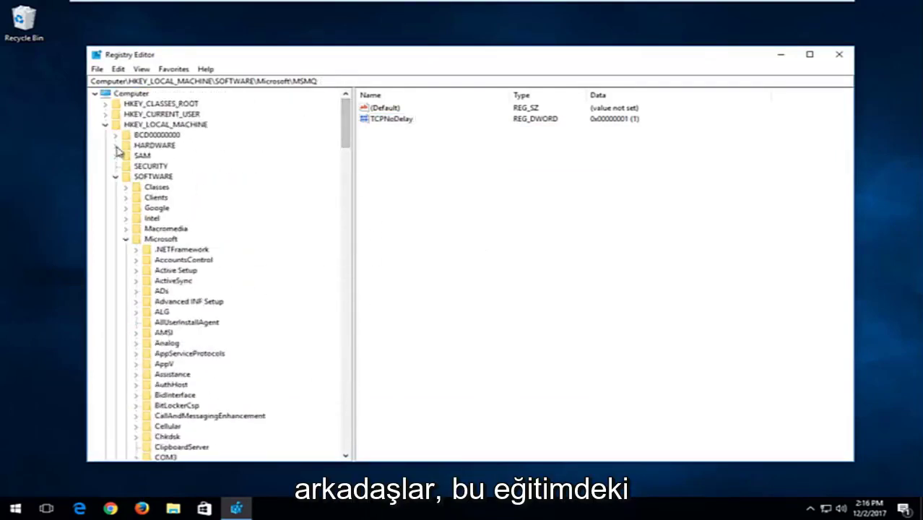
left_click(125, 239)
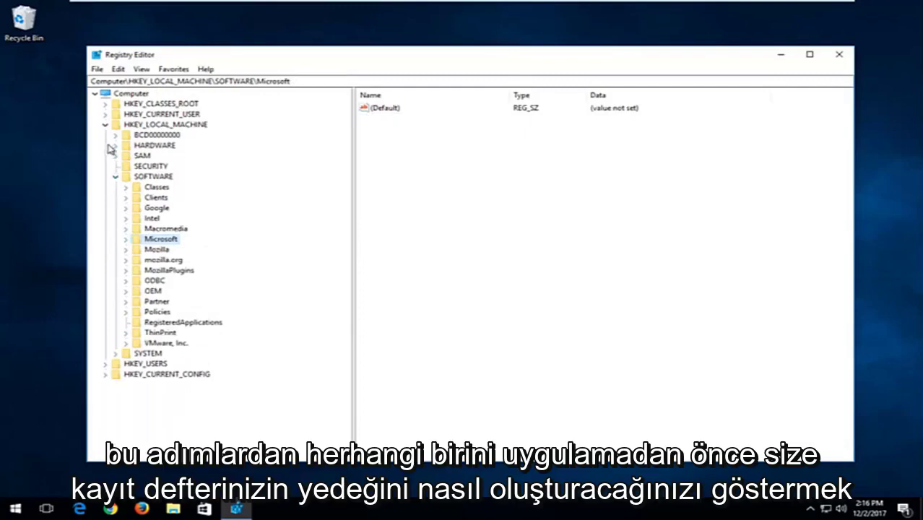
left_click(116, 176)
left_click(105, 126)
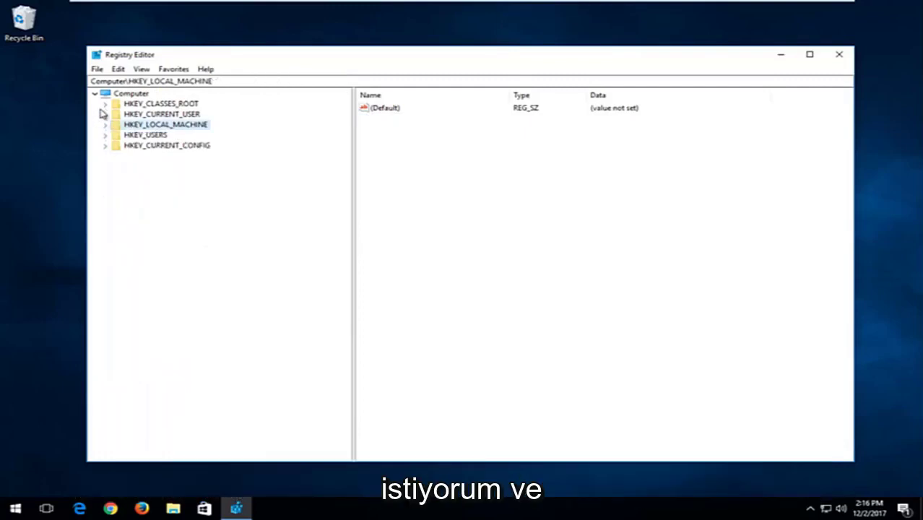
Export the HKEY_LOCAL_MACHINE branch to the Desktop as a registration file named backup.
left_click(97, 69)
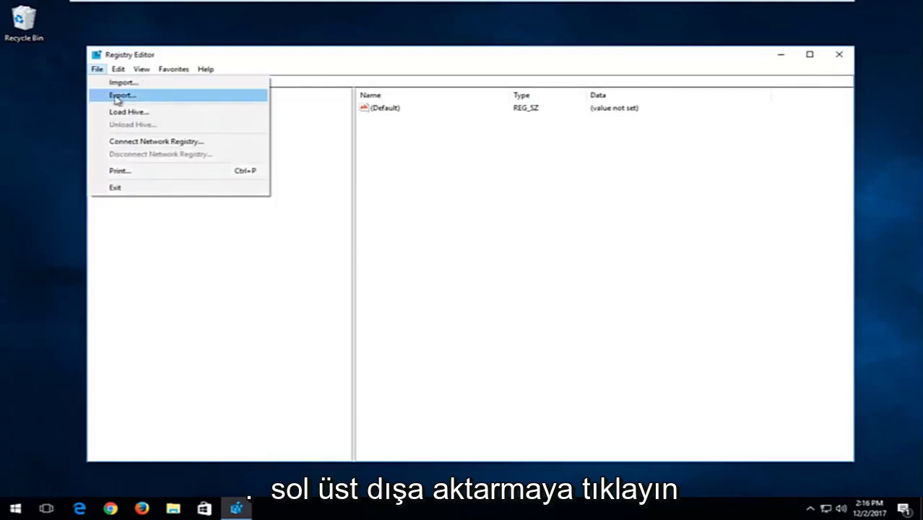
left_click(116, 94)
left_click(124, 168)
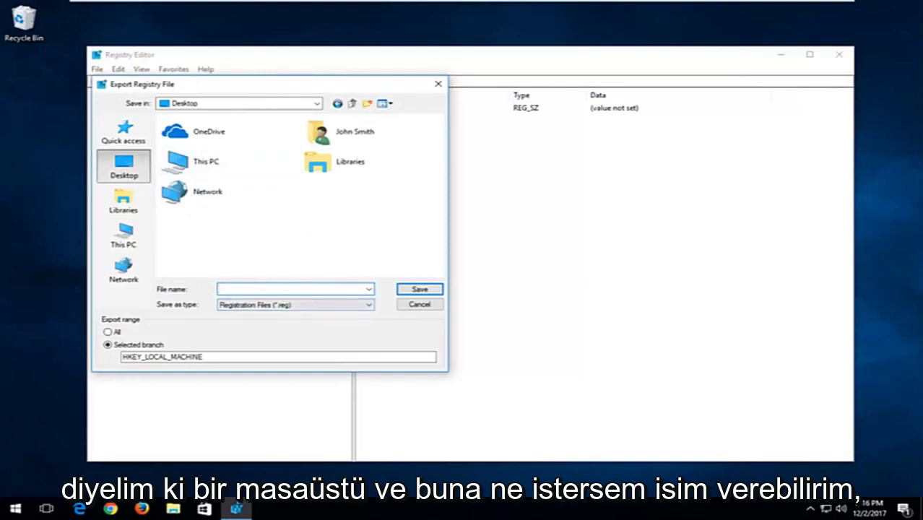
type("backup")
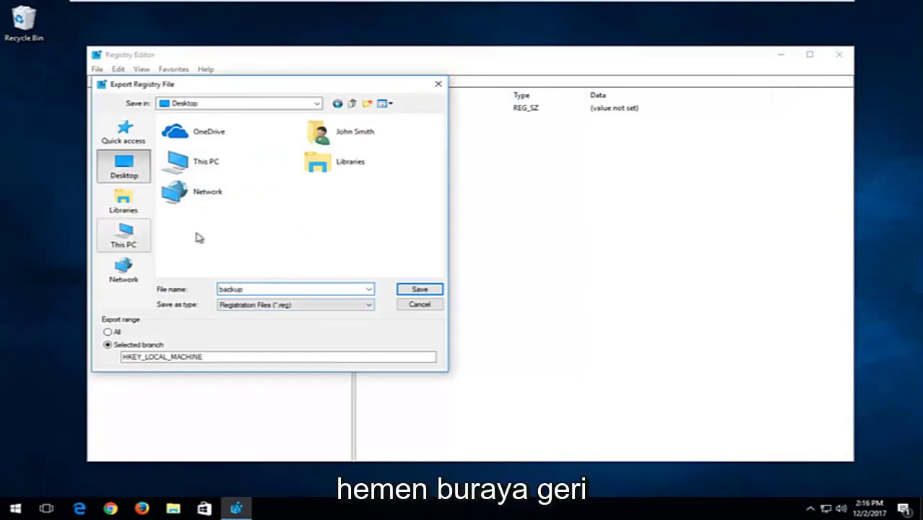
left_click(432, 290)
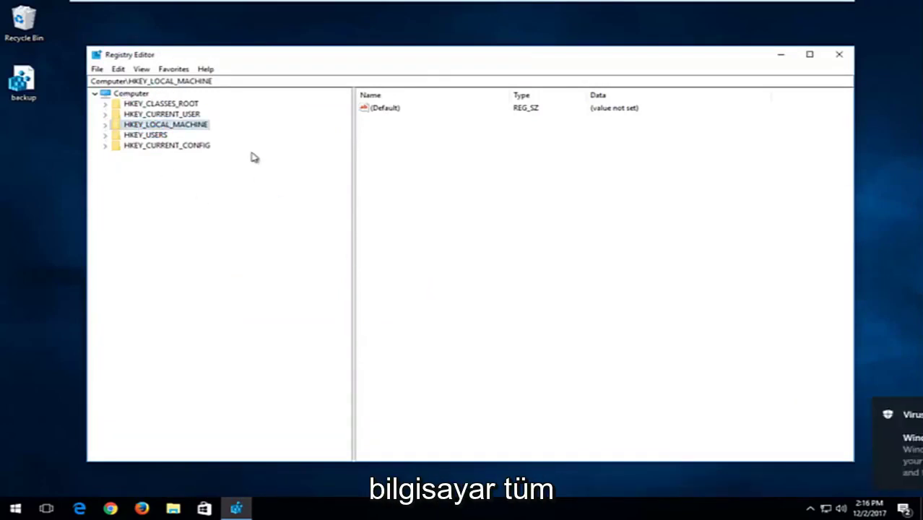
Export the entire registry from Computer, with the range set to All, to the Desktop as backup registry.
left_click(122, 95)
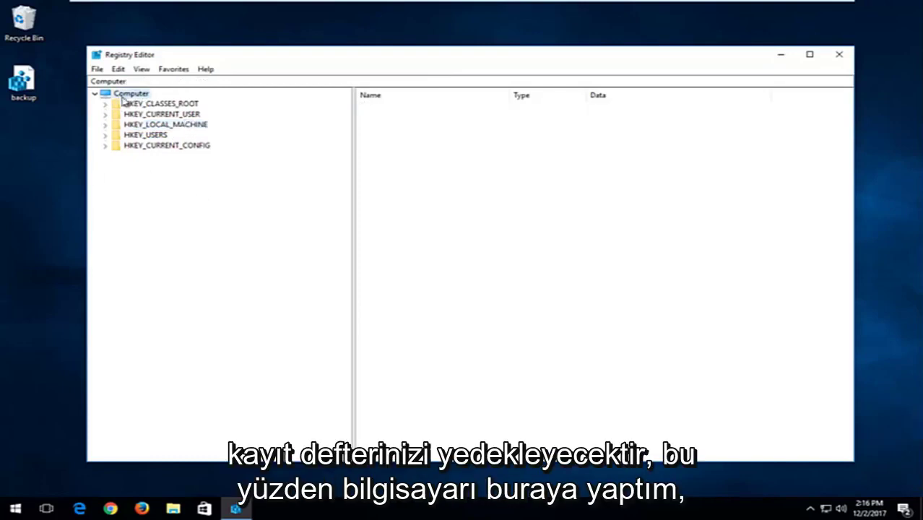
left_click(97, 70)
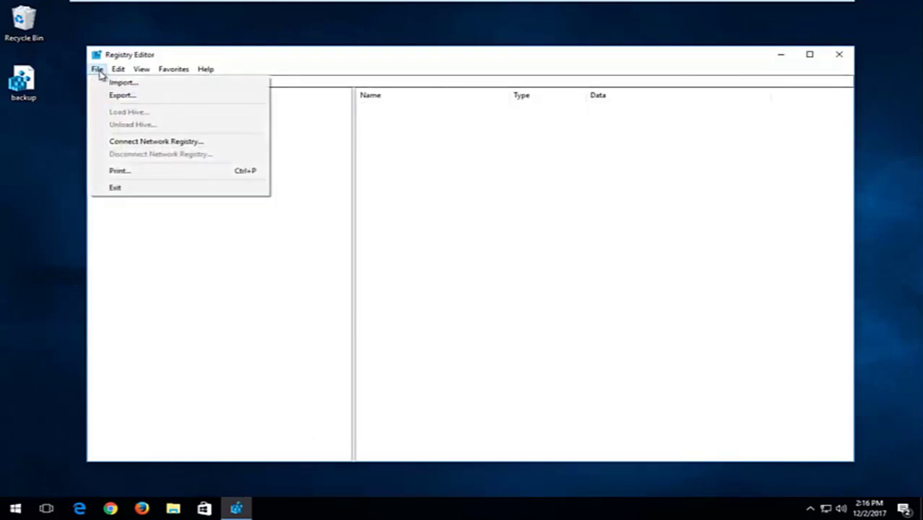
left_click(116, 96)
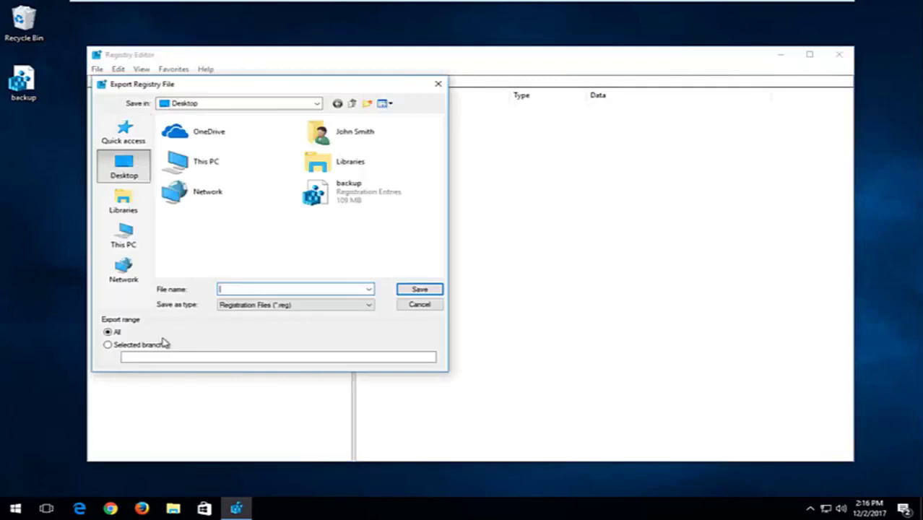
left_click(122, 346)
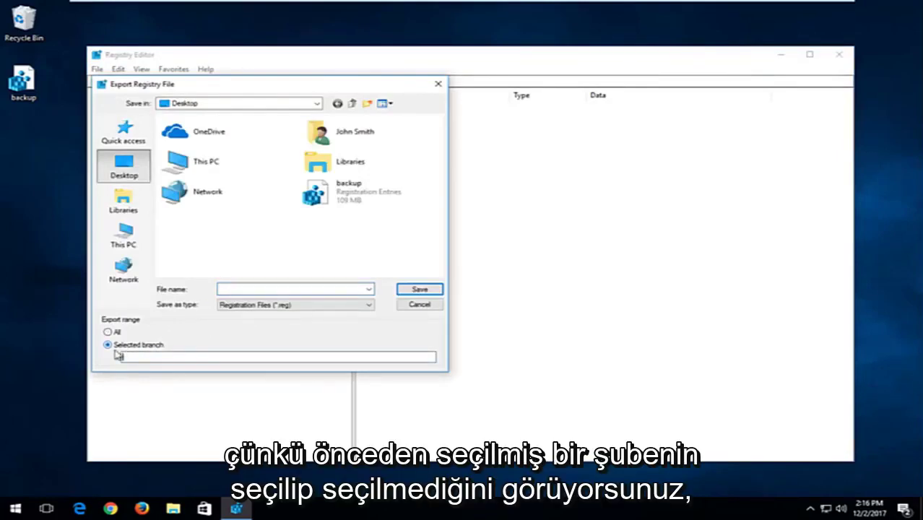
left_click(108, 332)
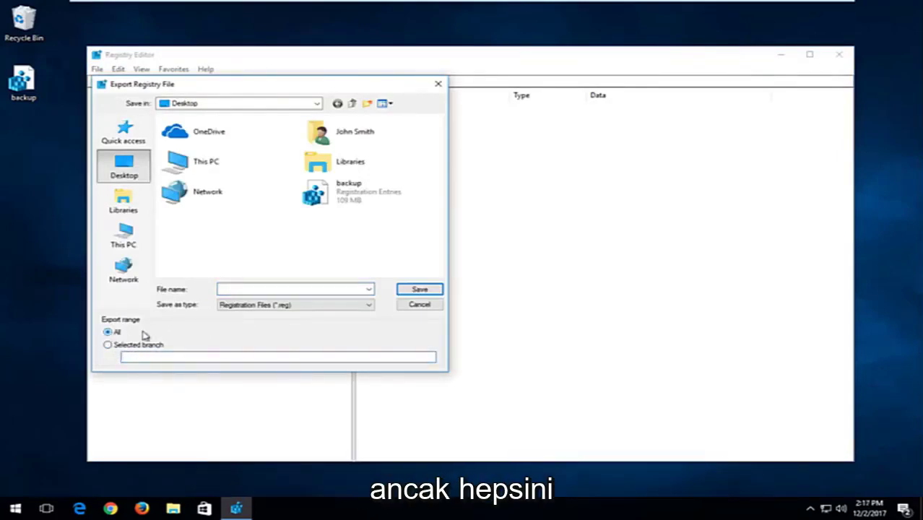
left_click(232, 290)
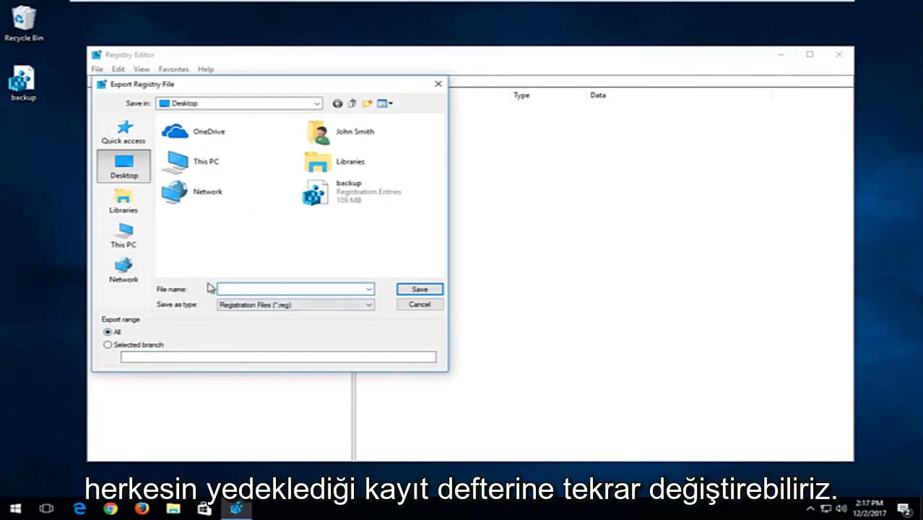
type("backup.registr")
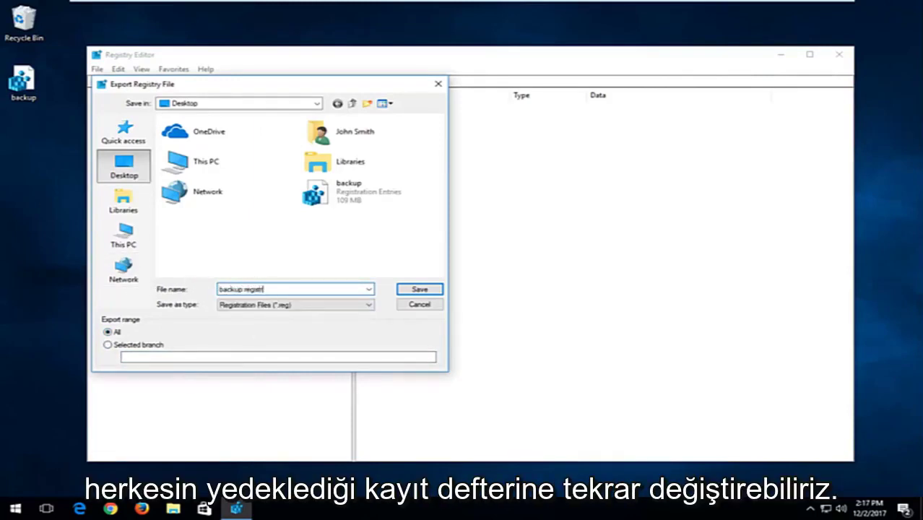
type("y")
key("Return")
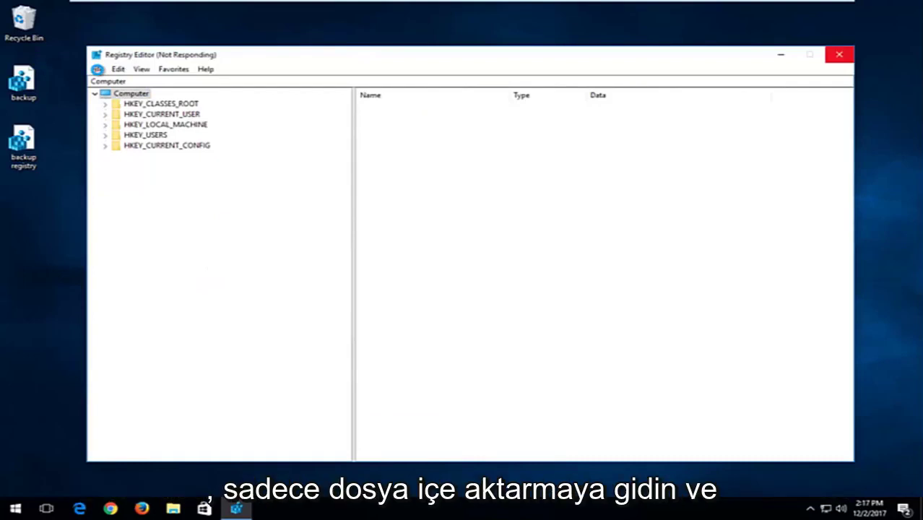
Import the backup registration file from the Desktop into the registry.
left_click(99, 69)
left_click(116, 83)
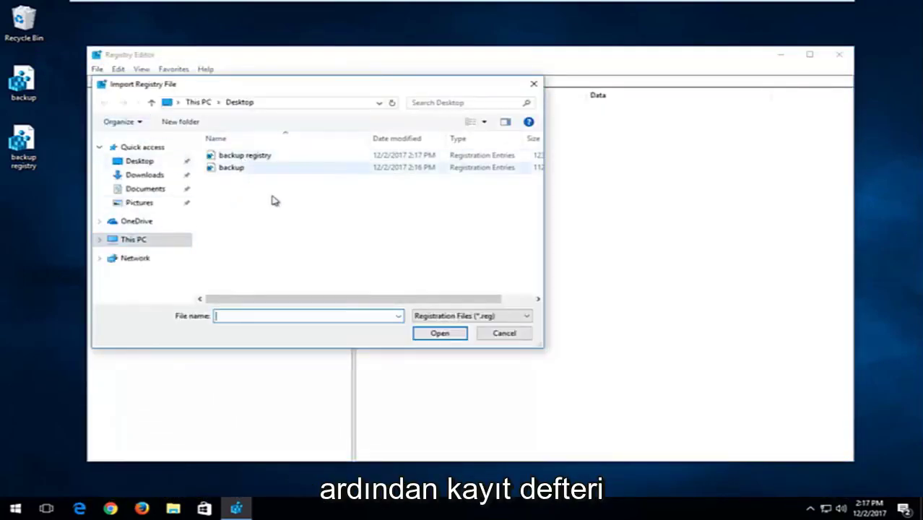
left_click(224, 168)
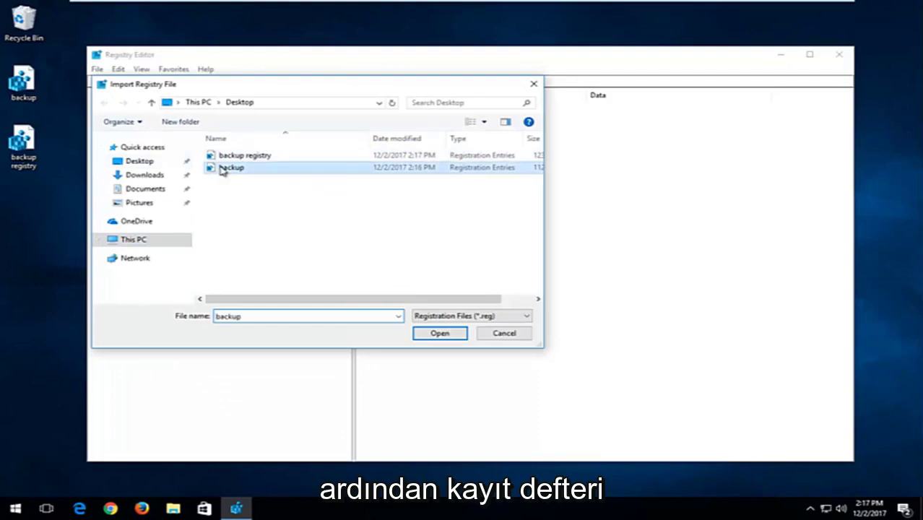
left_click(440, 334)
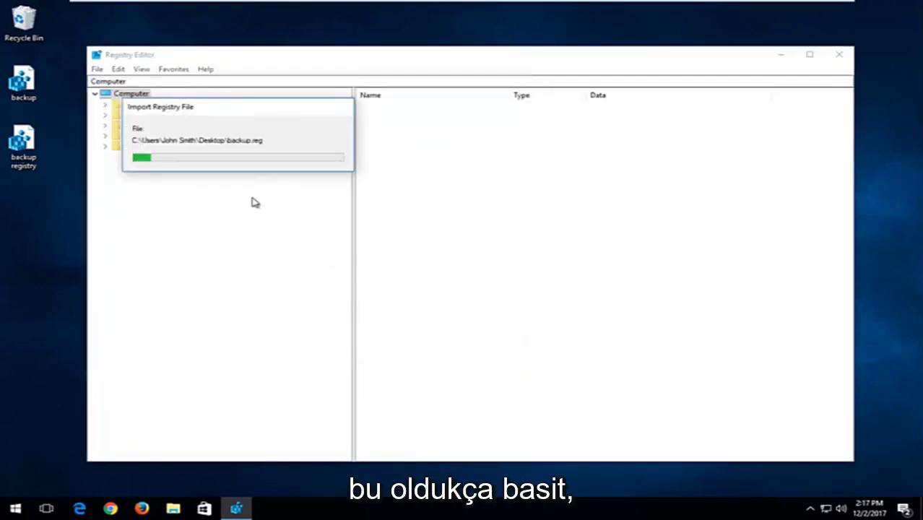